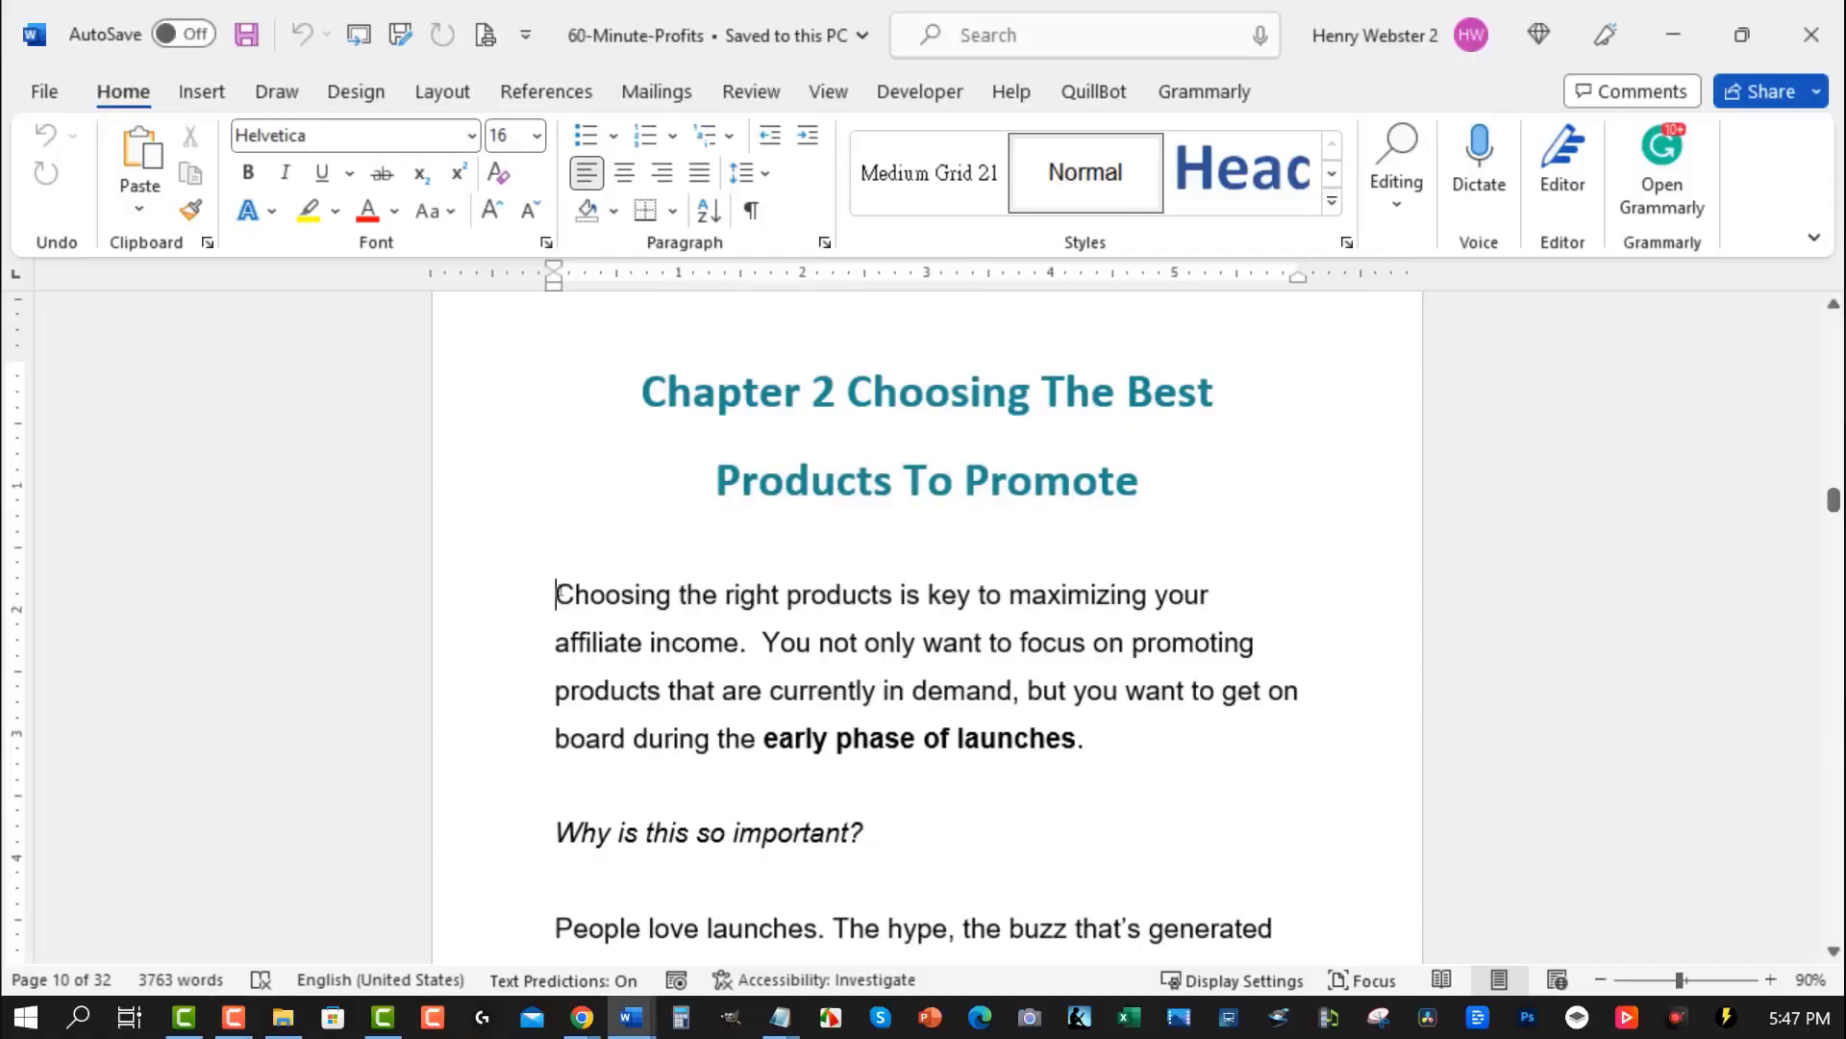
# Copy the Word passage from 'Choosing' through 'love most'
pyautogui.moveTo(556, 594); pyautogui.dragTo(1196, 721)
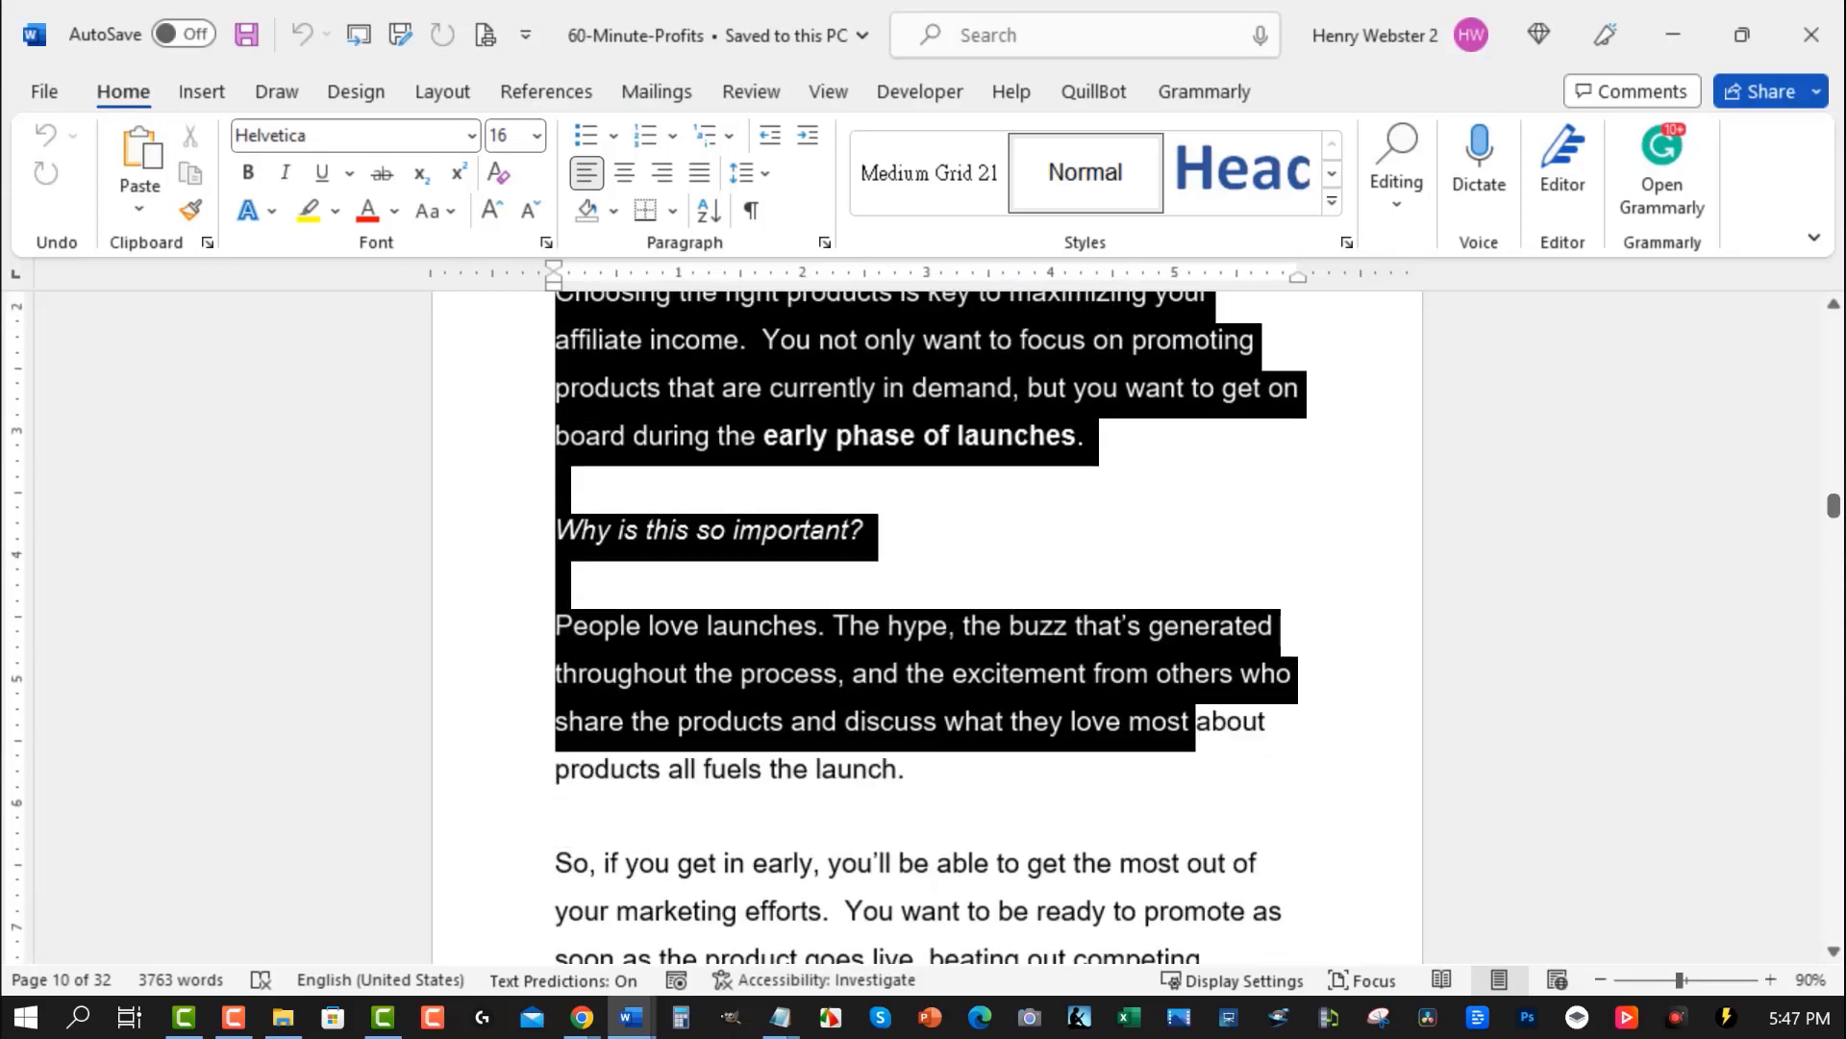
pyautogui.hotkey('ctrl', 'c')
# Paste the product-launch passage into ChatGPT and send it with 'Rephrase content'
pyautogui.click(581, 1017)
pyautogui.click(589, 912)
pyautogui.hotkey('ctrl', 'v')
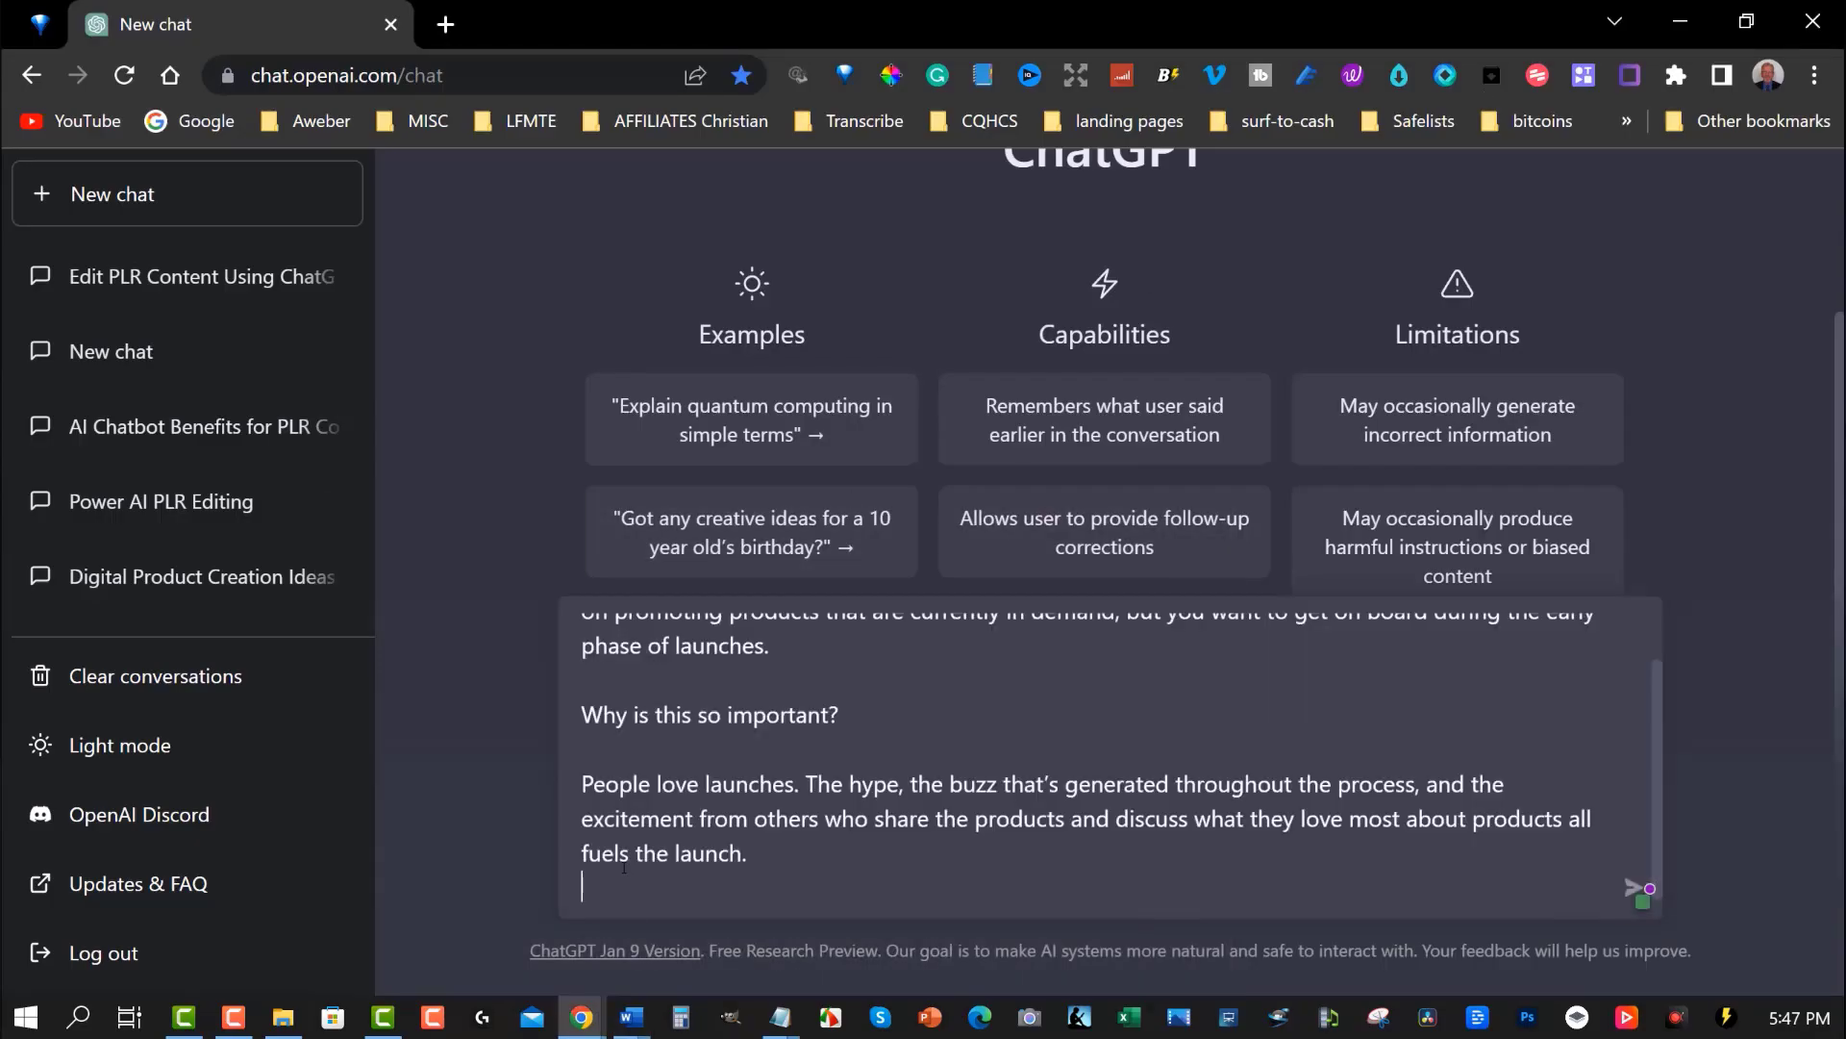
pyautogui.scroll(1, 615, 861)
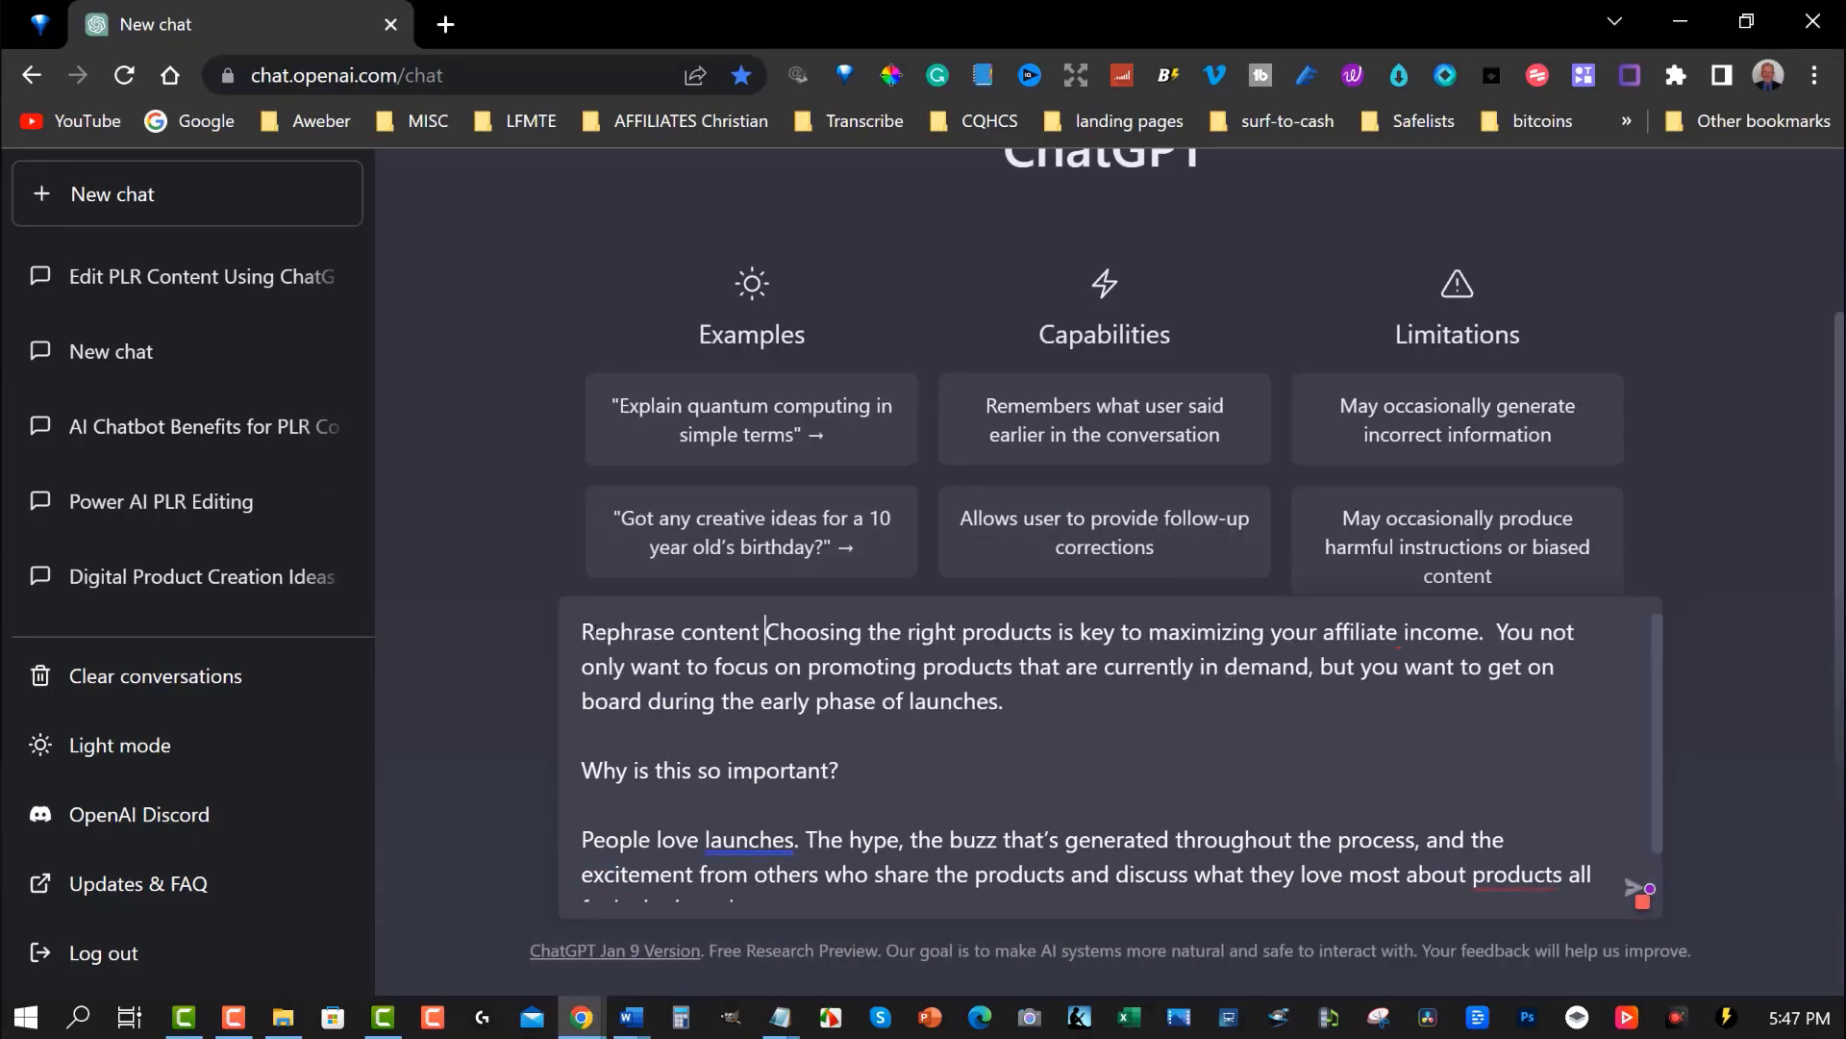
pyautogui.scroll(-1, 772, 850)
pyautogui.press('Return')
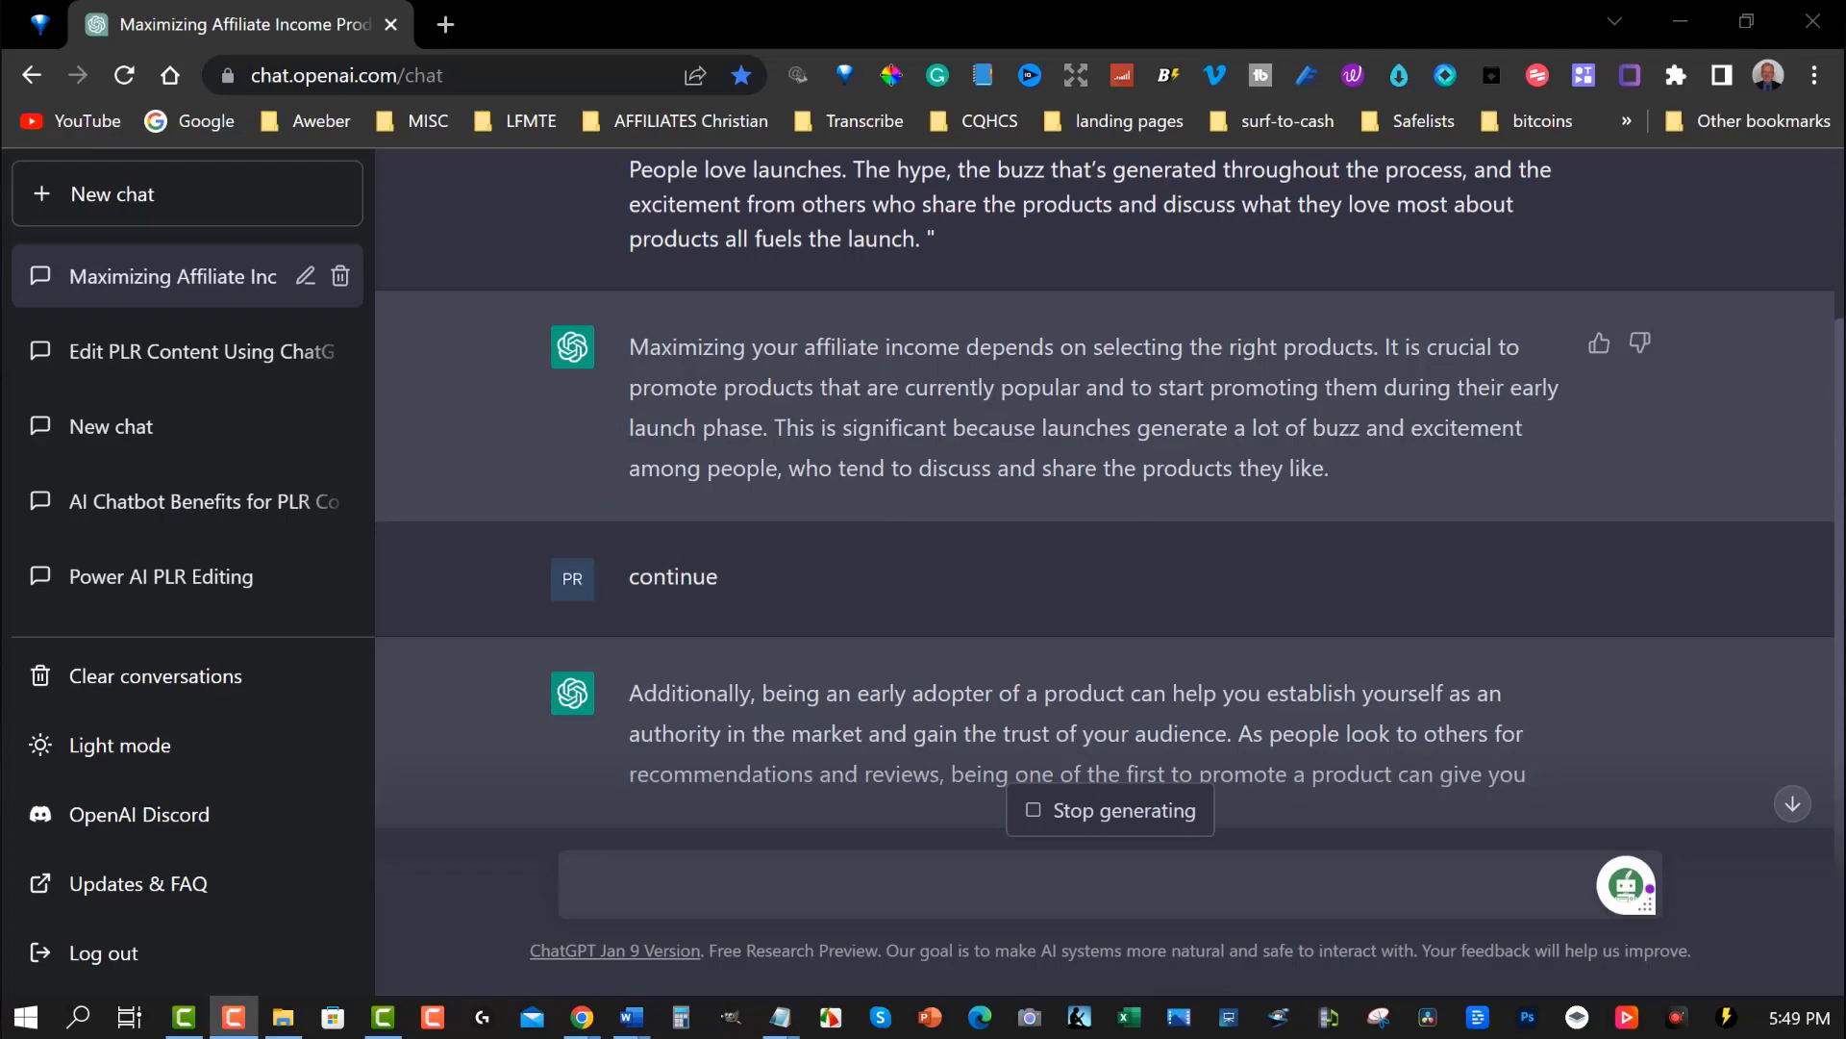
pyautogui.scroll(-2, 1231, 483)
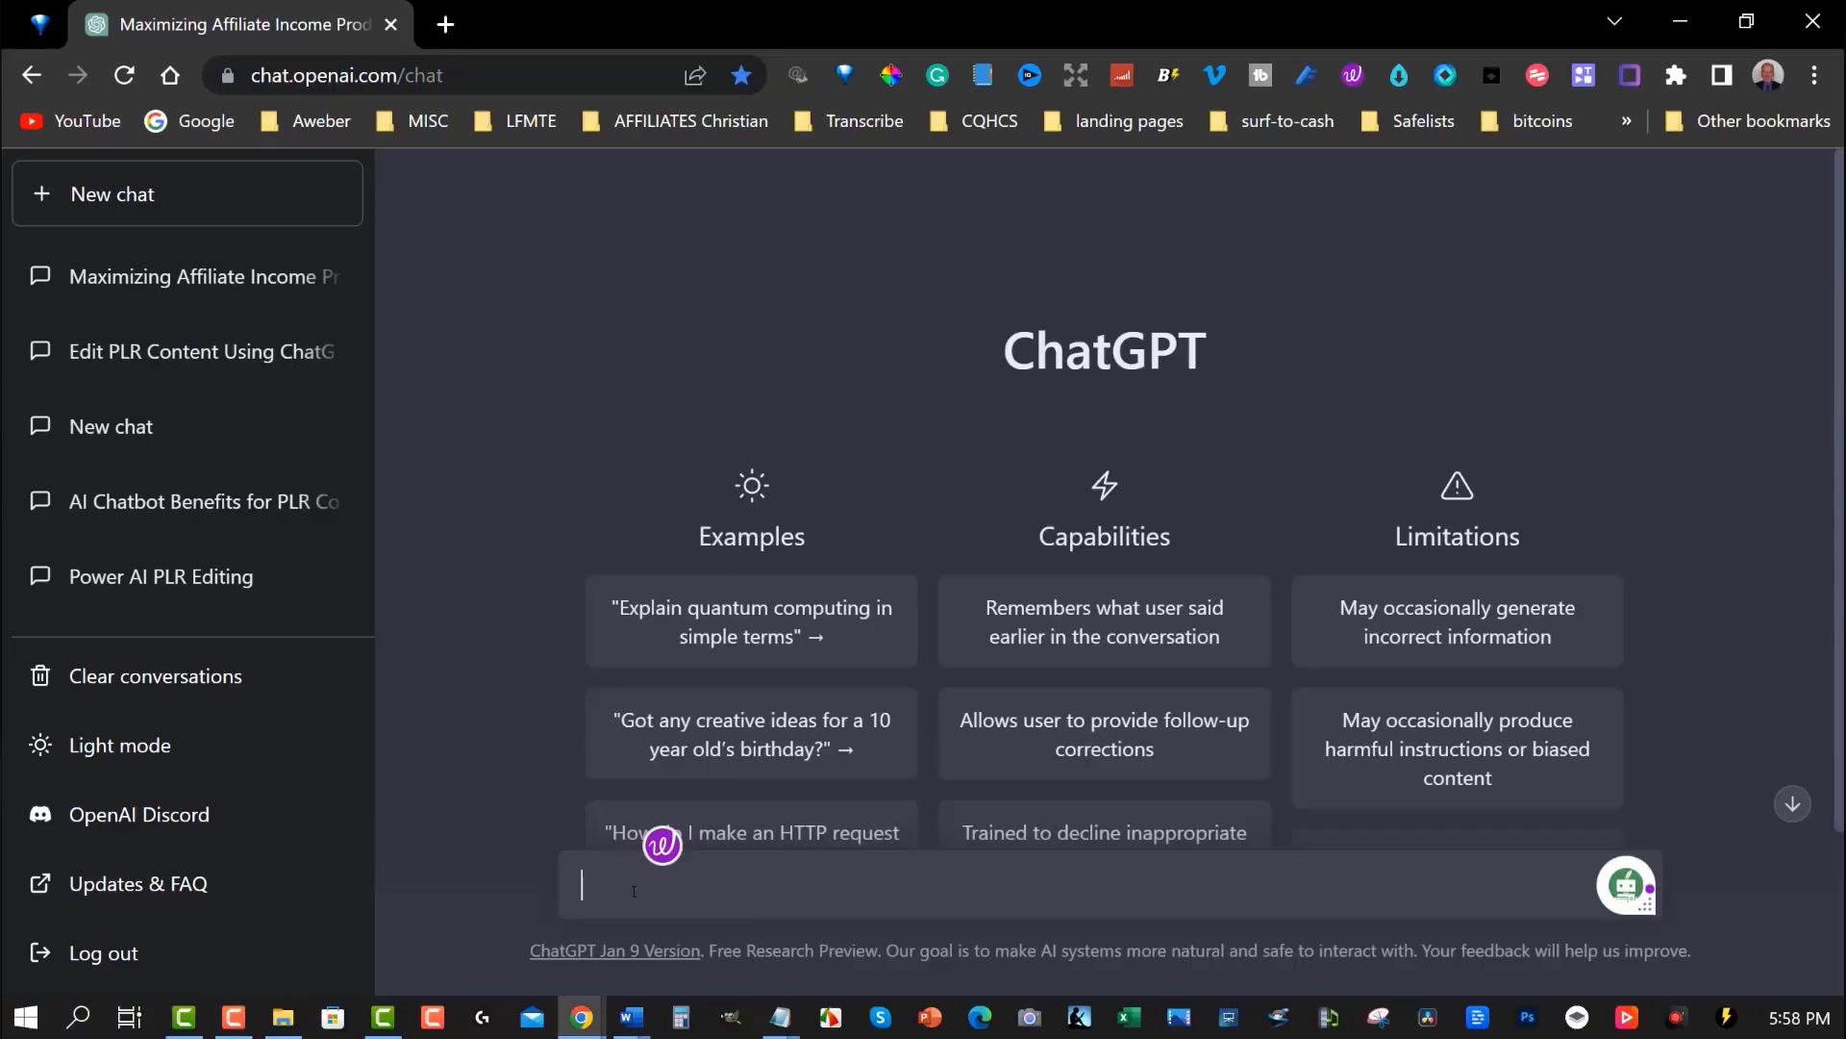
# Send the launch passage with the prompt 'Reword in your own words'
pyautogui.hotkey('ctrl', 'v')
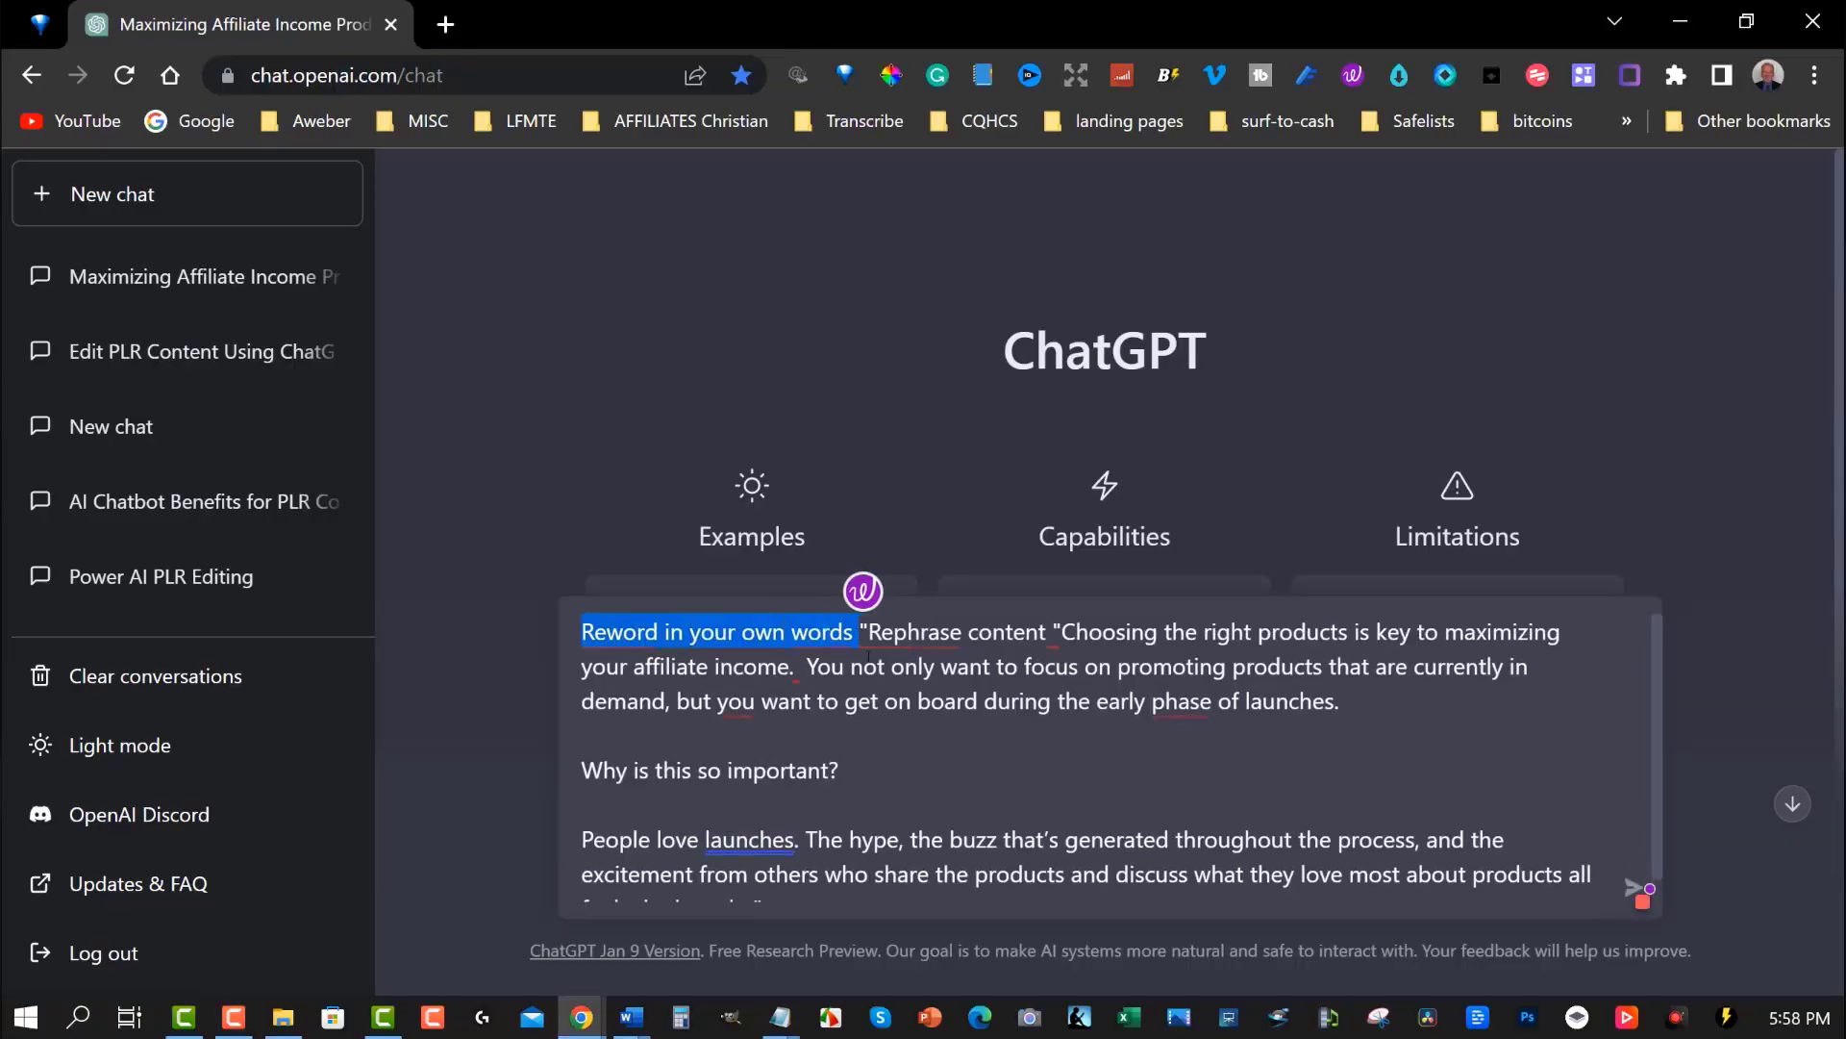
pyautogui.click(1632, 889)
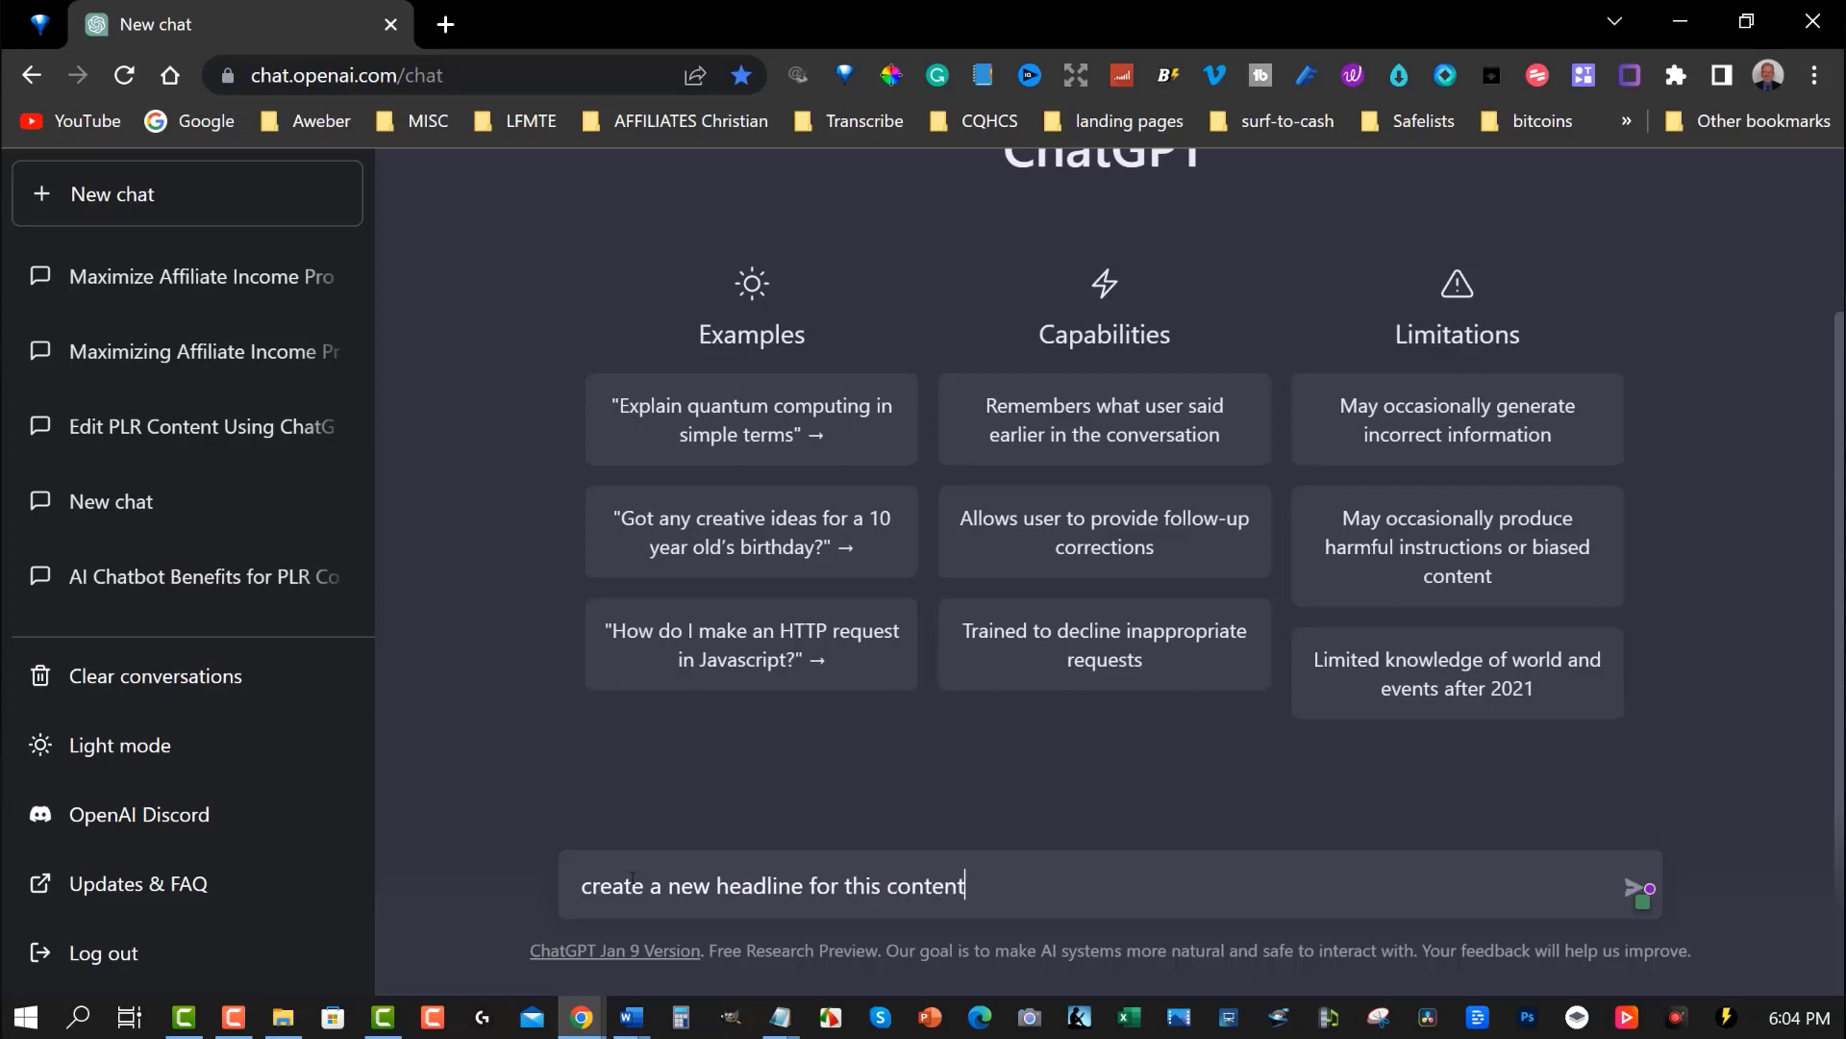
# Send 'create a new headline for this content' followed by the affiliate-contests passage
pyautogui.hotkey('ctrl', 'v')
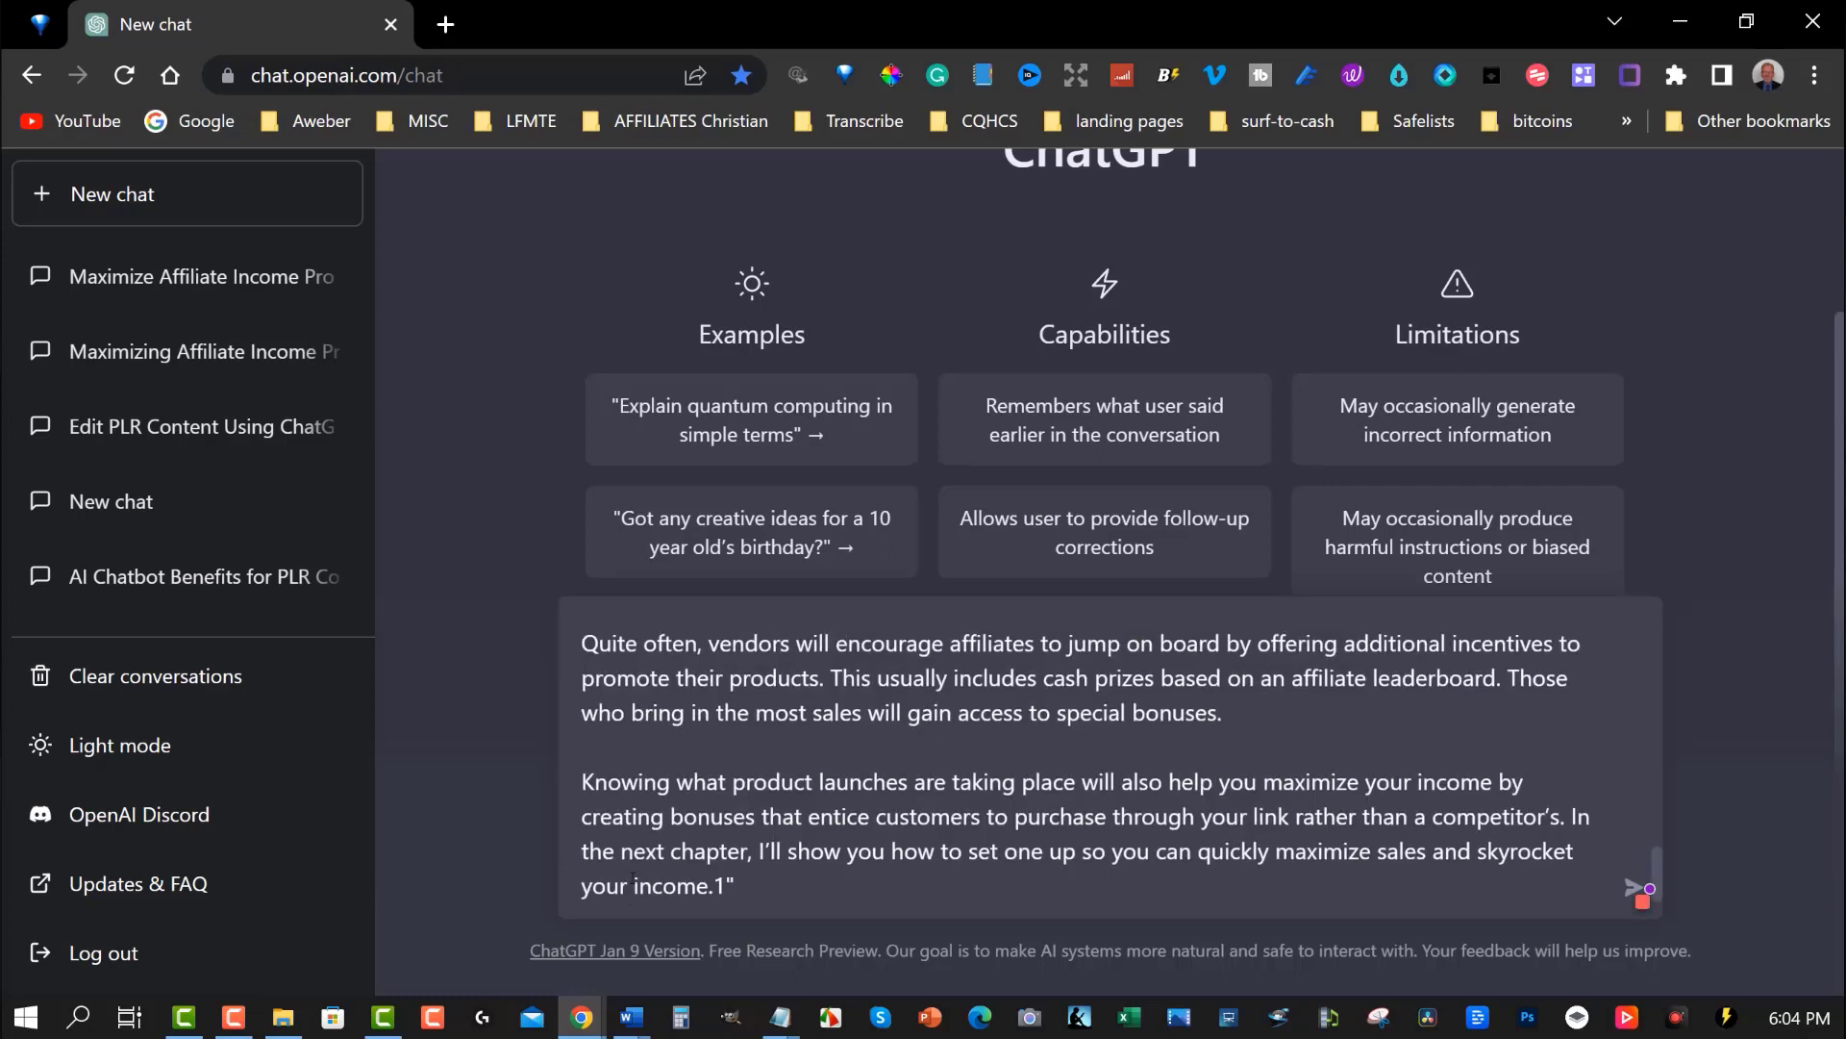
pyautogui.press('Return')
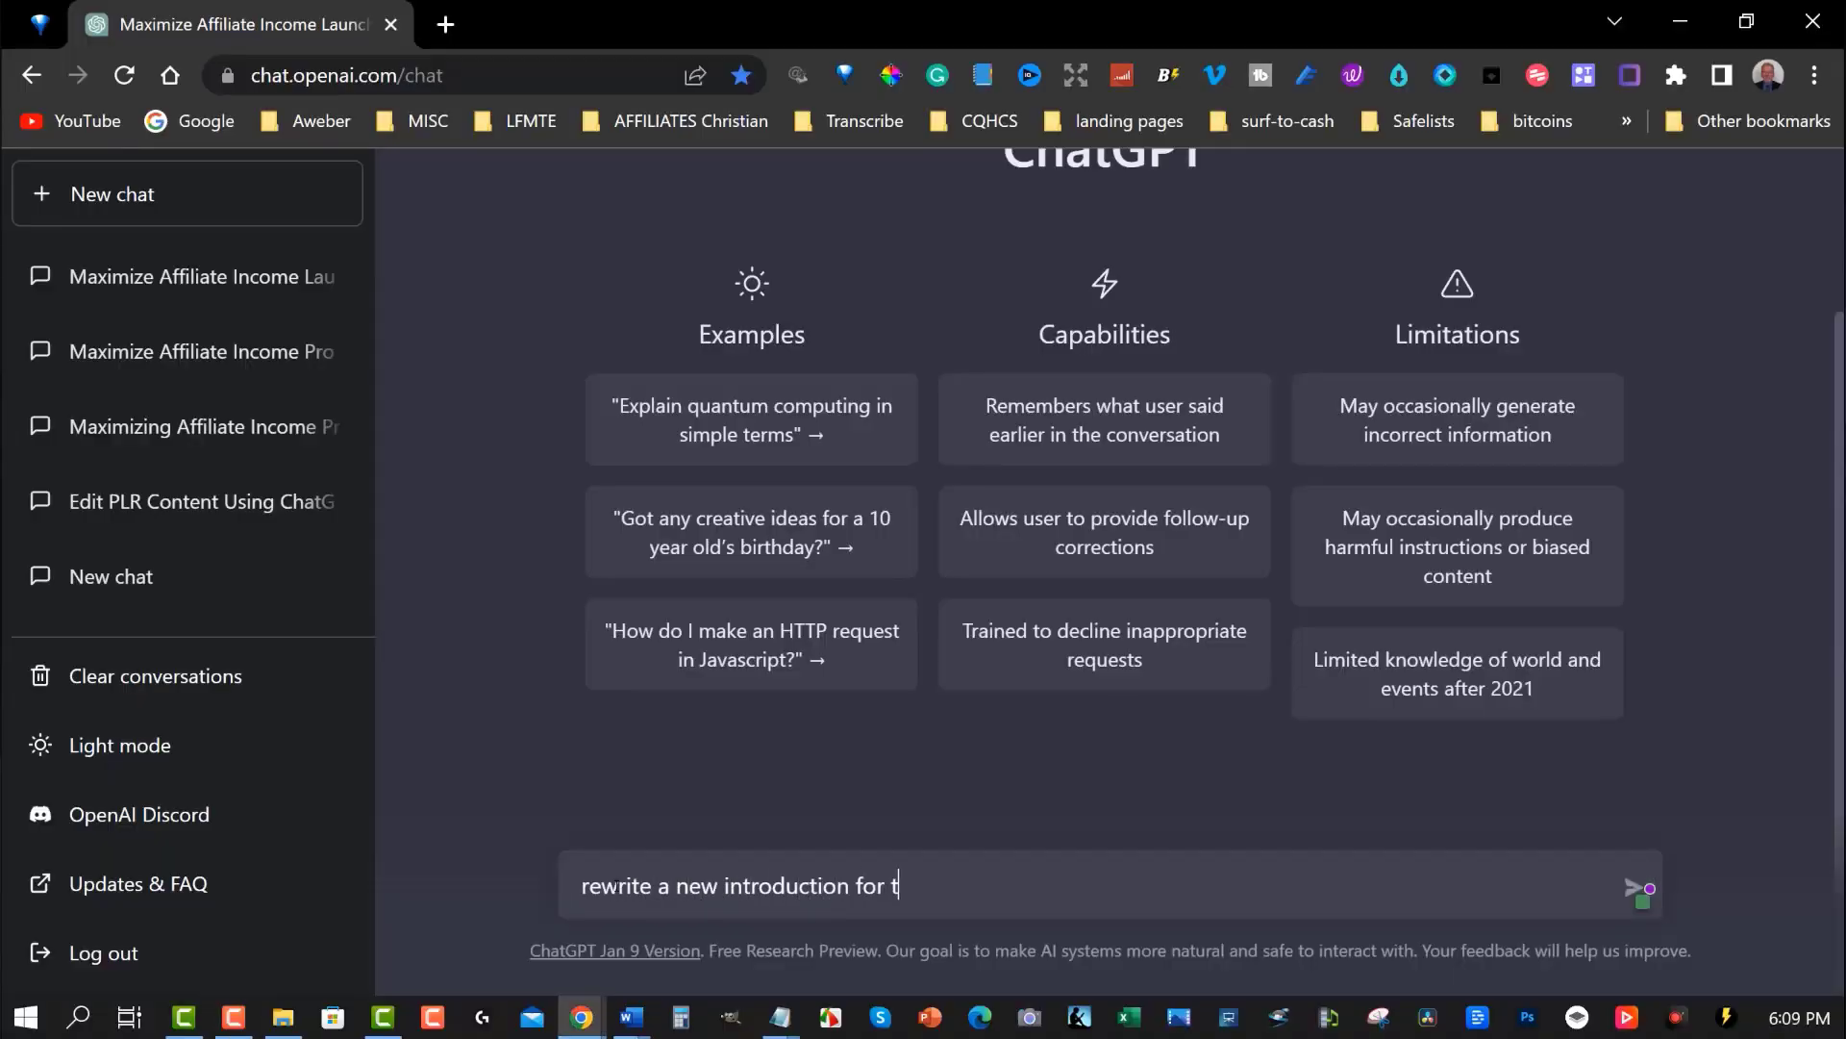
# Send the new-introduction request with the make-money-online Introduction text pasted after it
pyautogui.hotkey('ctrl', 'v')
pyautogui.scroll(2, 831, 753)
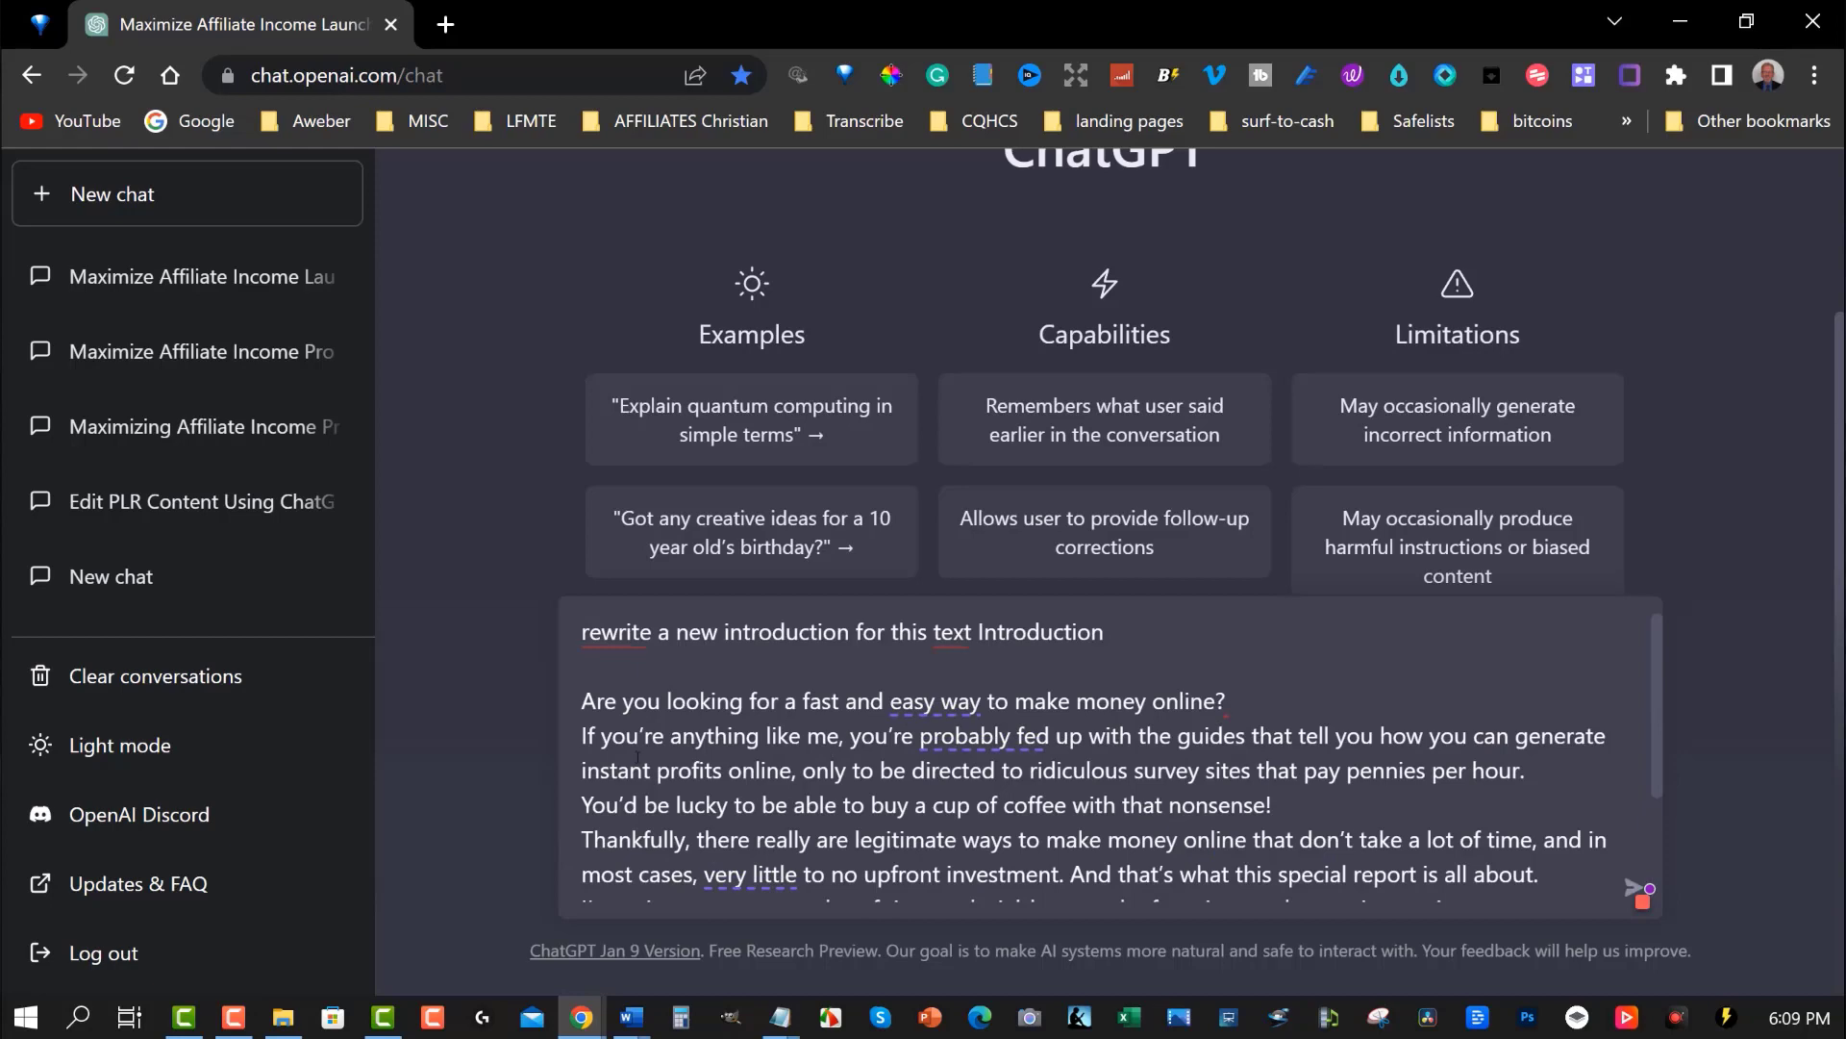
pyautogui.press('Return')
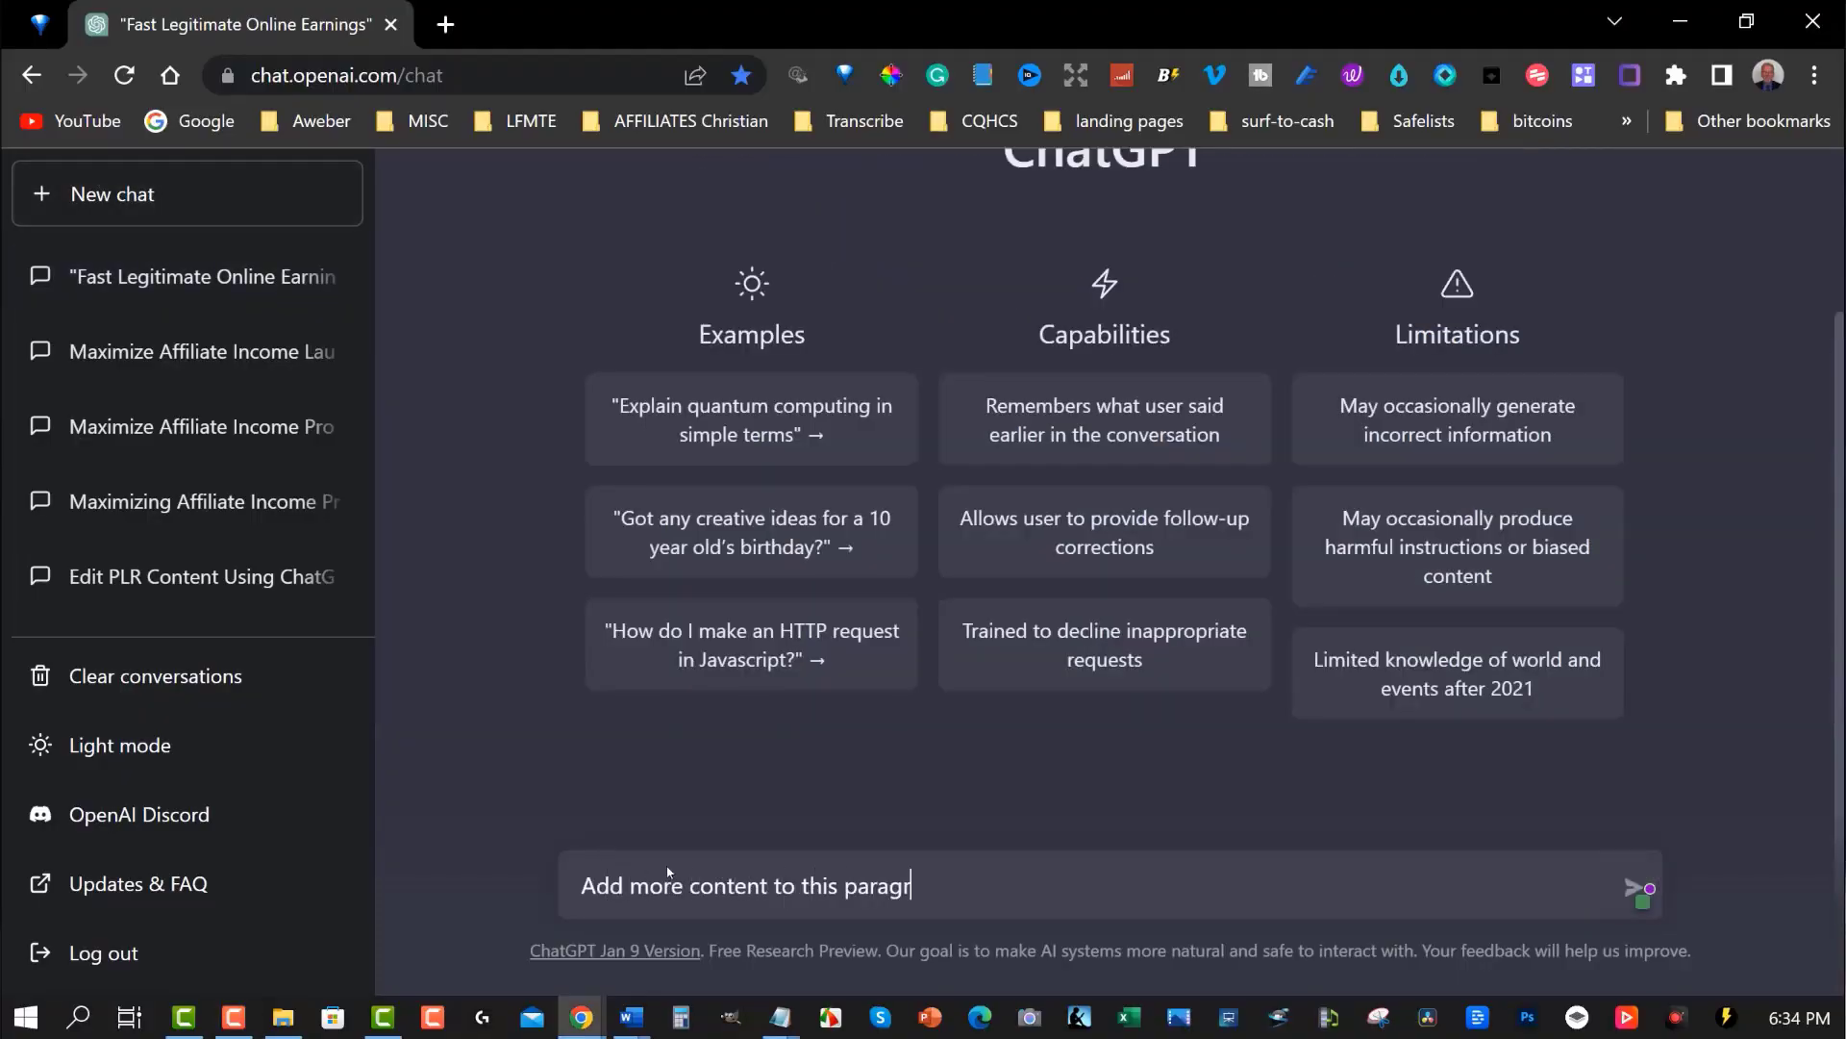
# Remove the trailing blank line and send the 'Add more content to this paragraph' request
pyautogui.press('BackSpace')
pyautogui.press('Return')
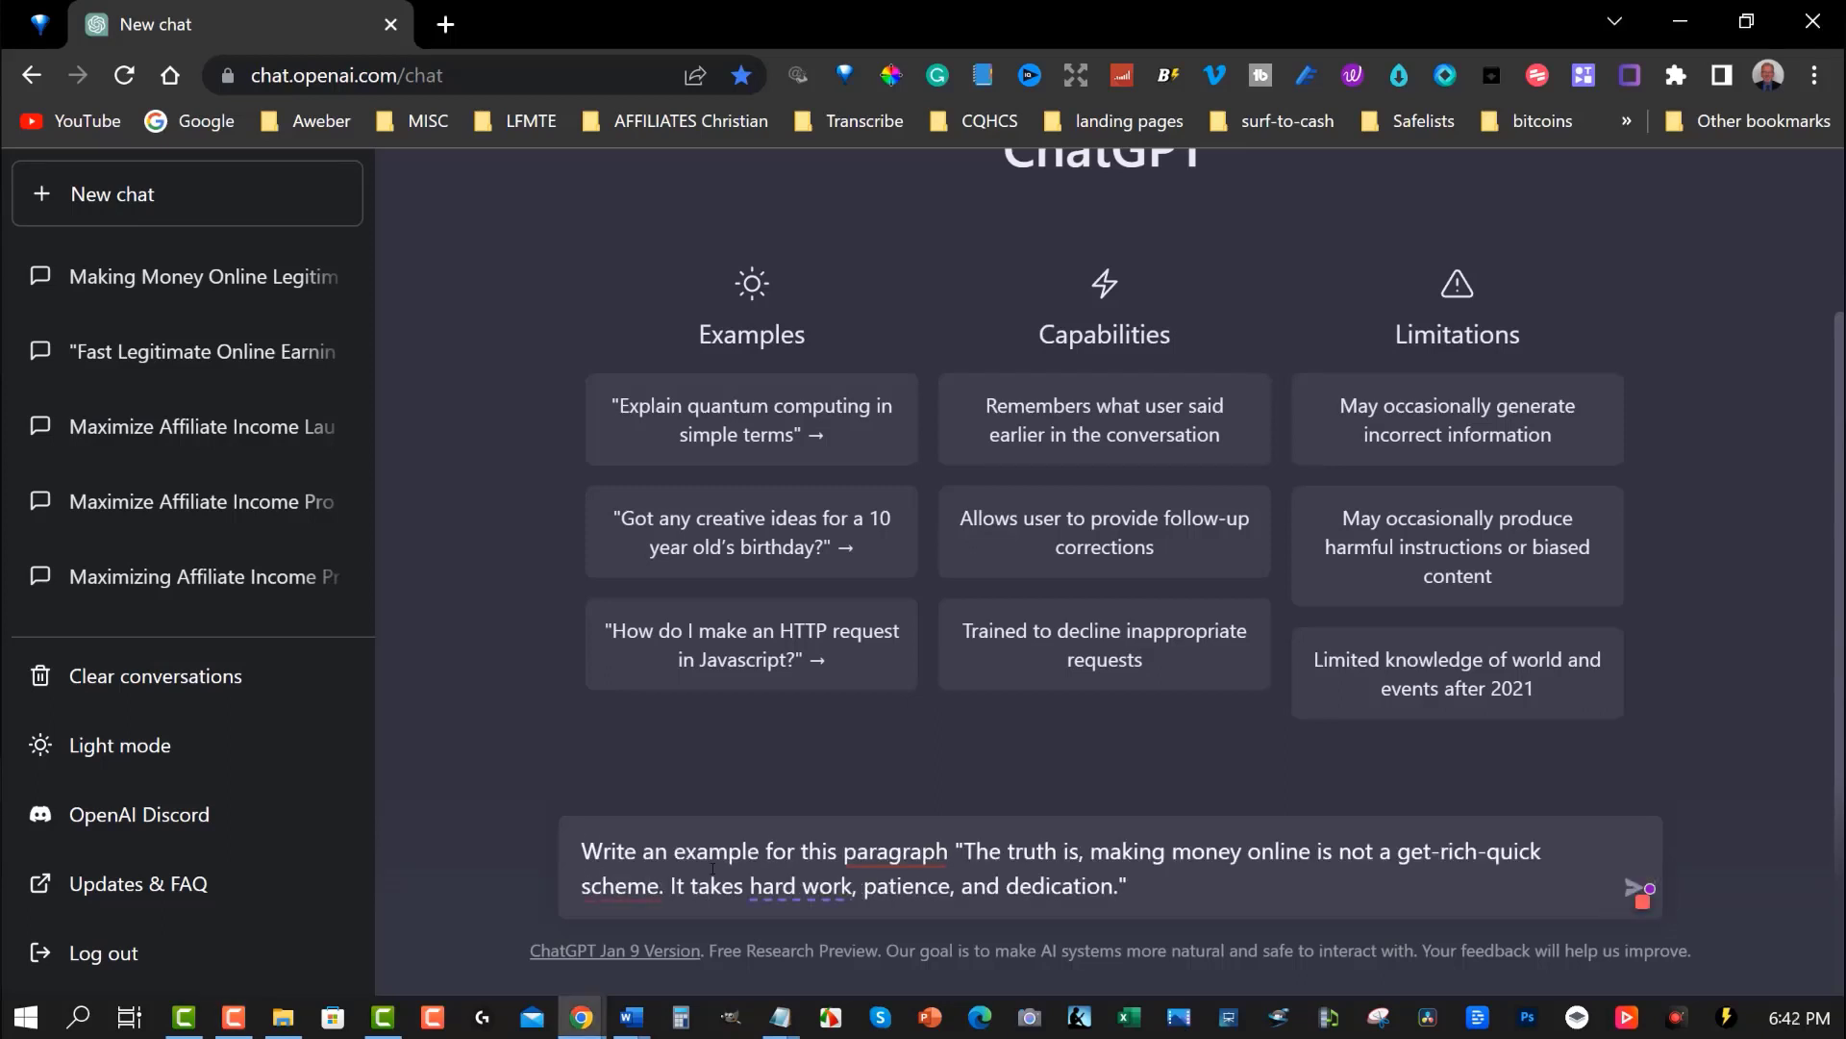
# Send 'Write an example for this paragraph' about making money online needing hard work
pyautogui.press('Return')
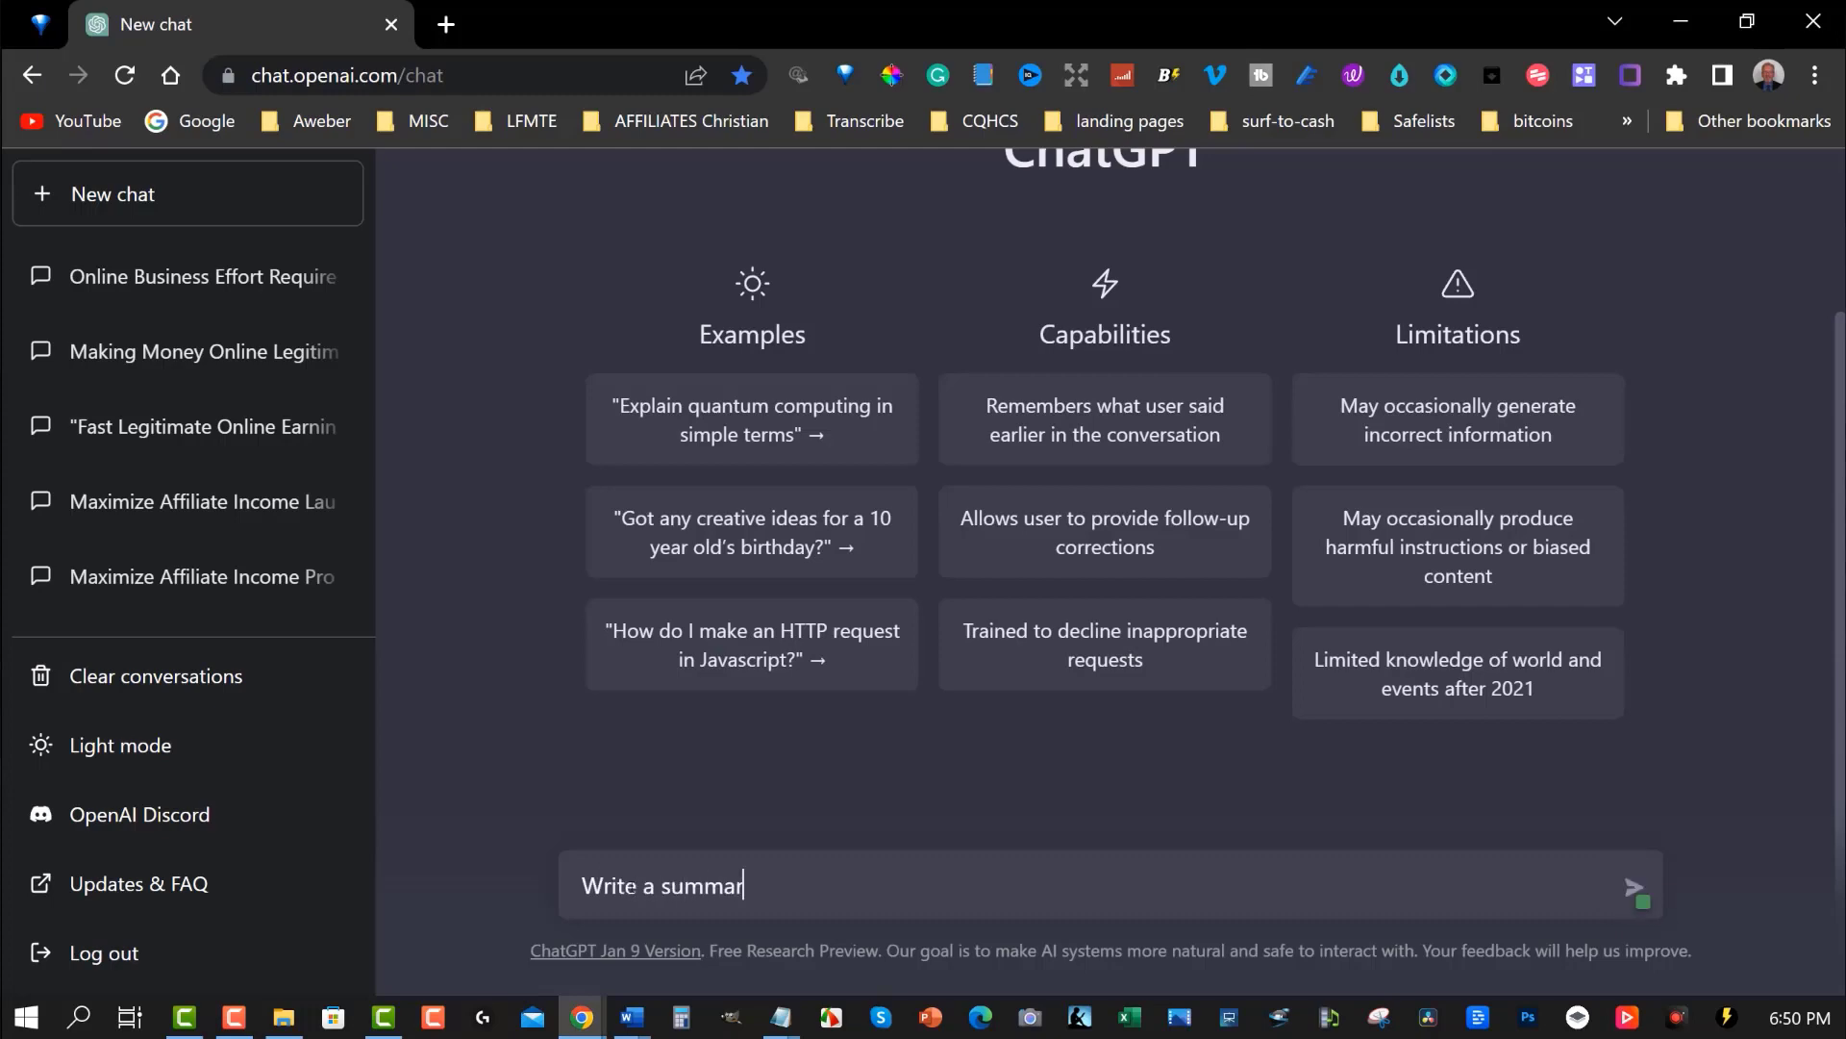
# Send the 'Write a summary' request with the choosing-products passage pasted and closing quote added
pyautogui.hotkey('ctrl', 'v')
pyautogui.press('BackSpace')
pyautogui.write('"')
pyautogui.press('Return')
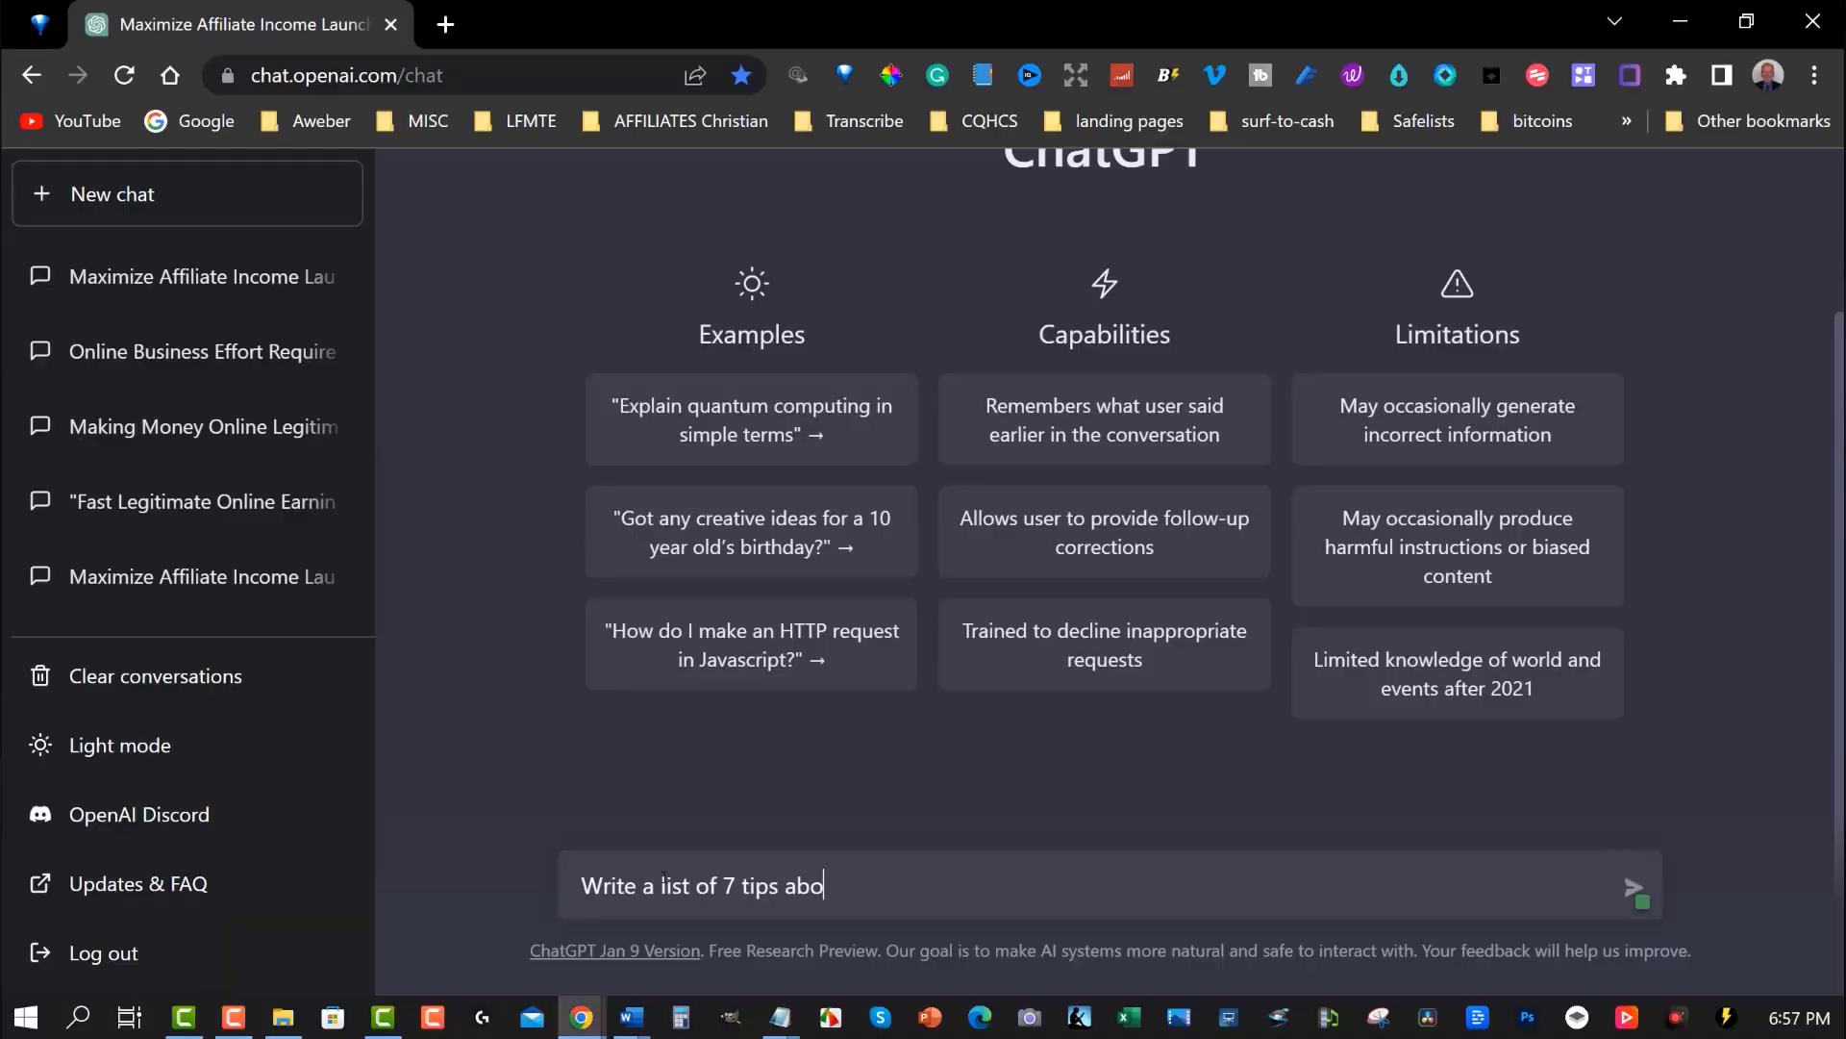
# Request a list of 7 affiliate marketing tips, then begin drafting 'write a list' of resources
pyautogui.write('ng')
pyautogui.press('Return')
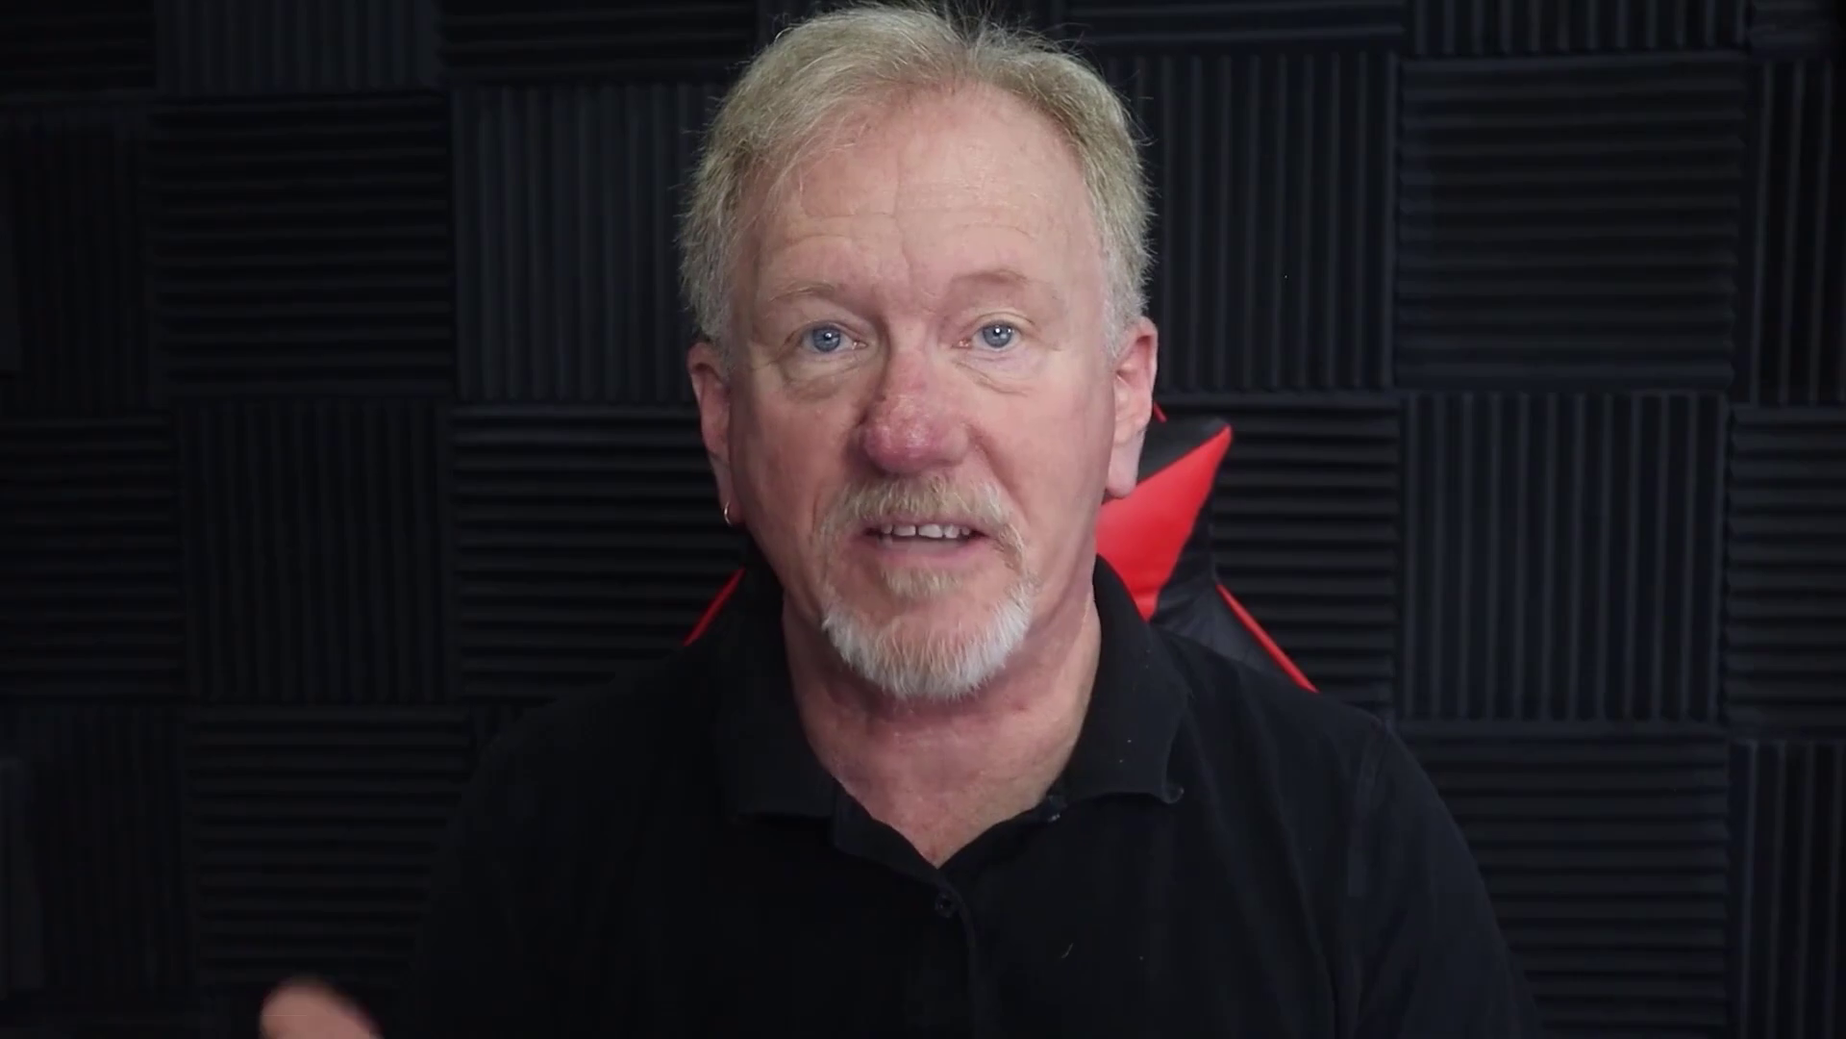
pyautogui.write('write a lis')
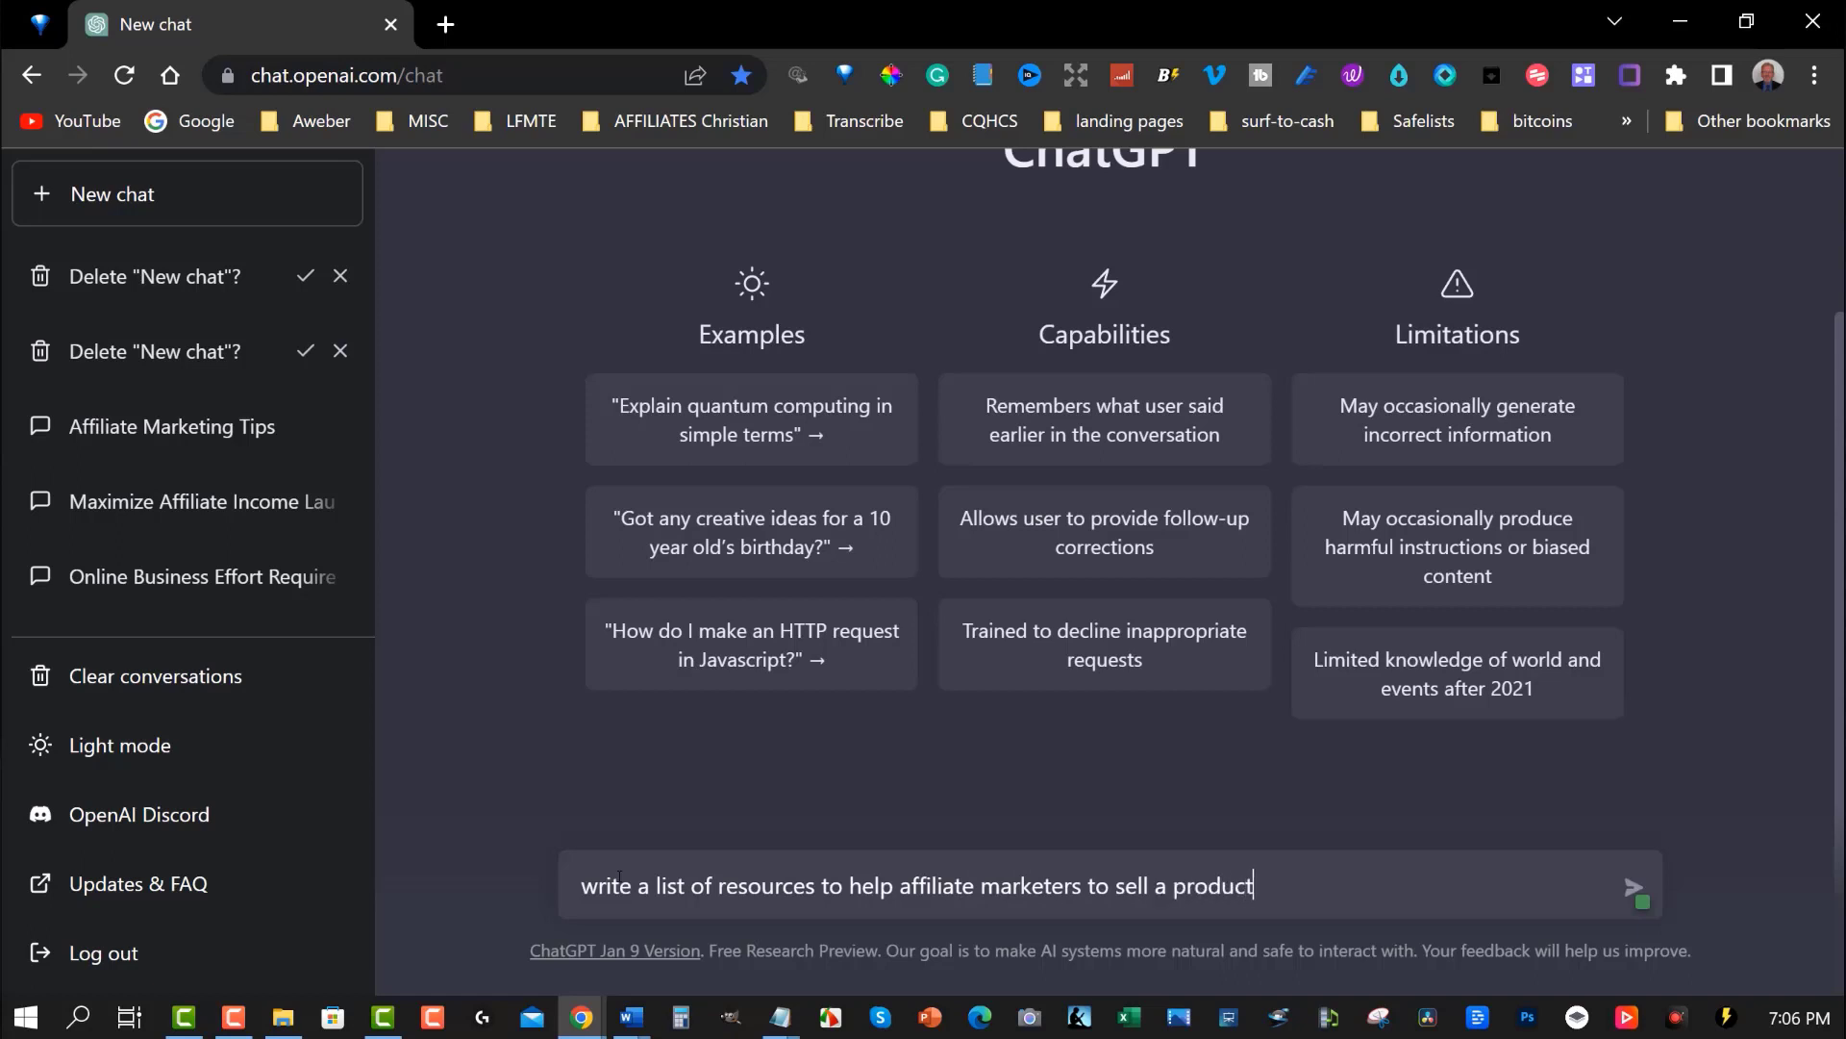
pyautogui.write('t')
# Send 'write a list of resources to help affiliate marketers to sell a product'
pyautogui.press('Return')
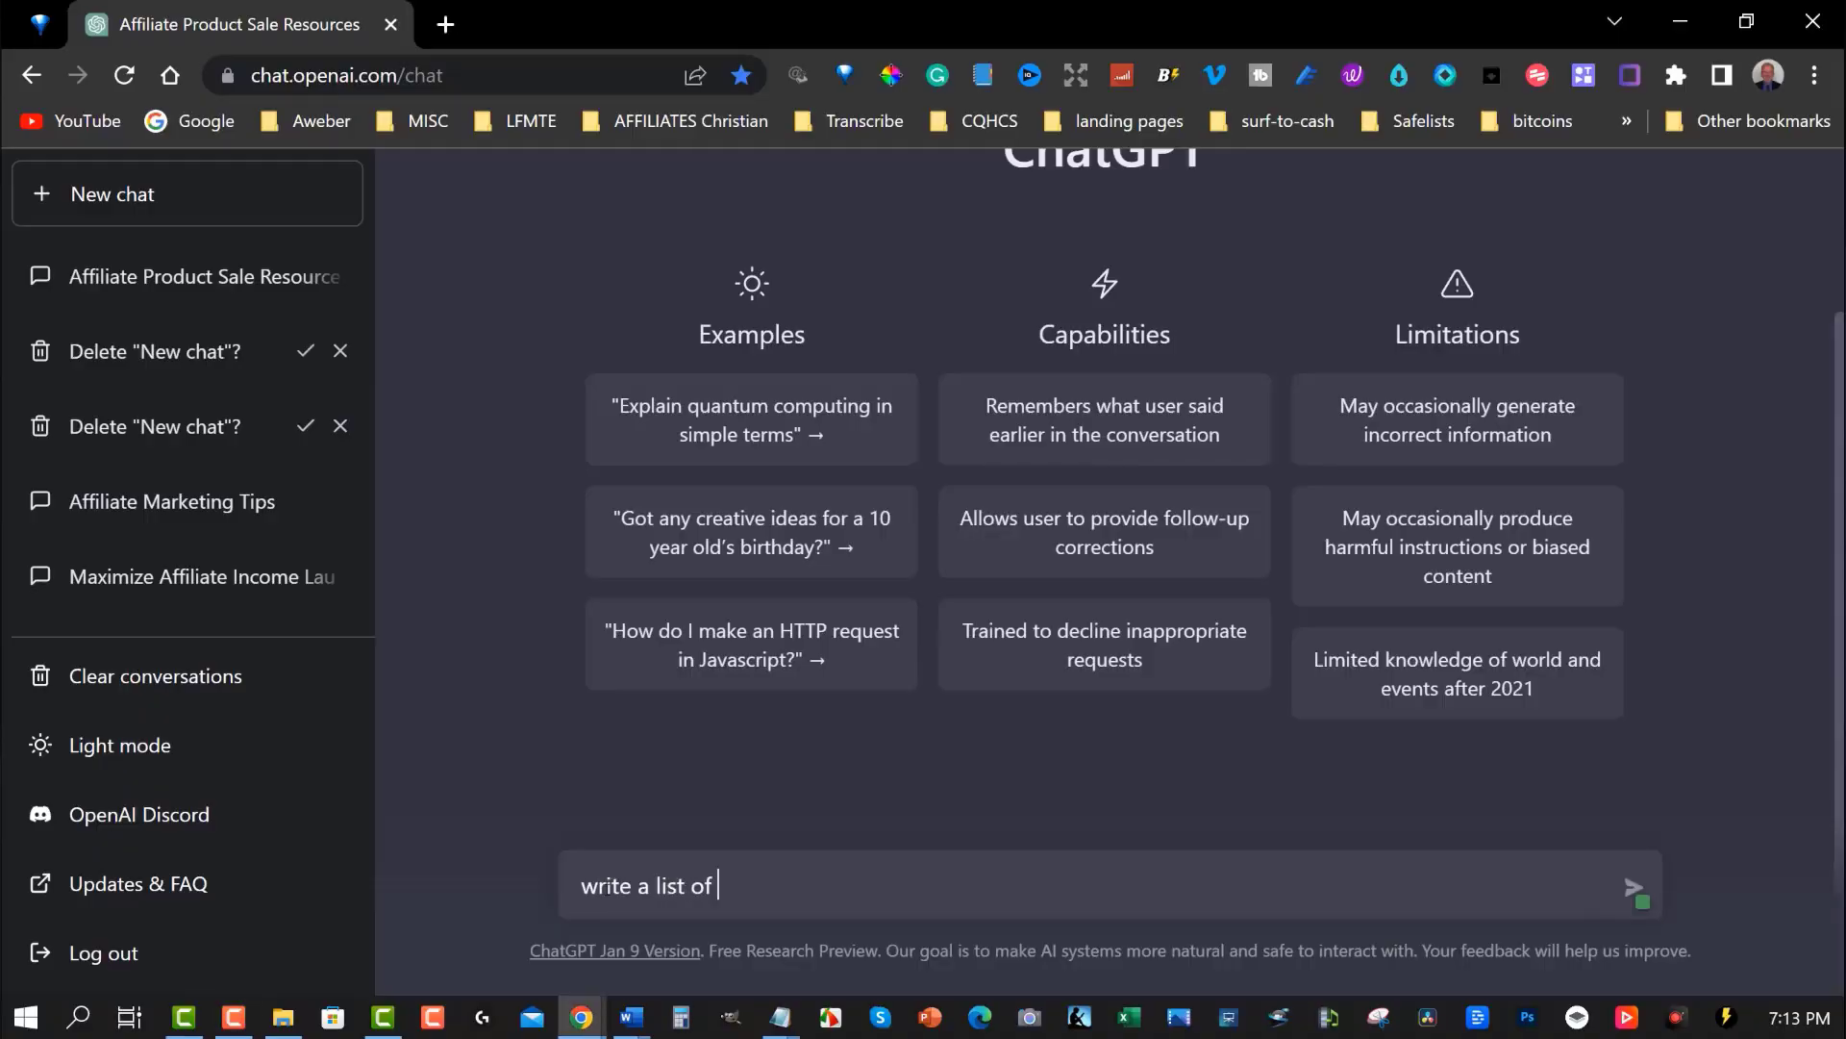
# Submit the request for 10 affiliate marketing questions and answers
pyautogui.press('Return')
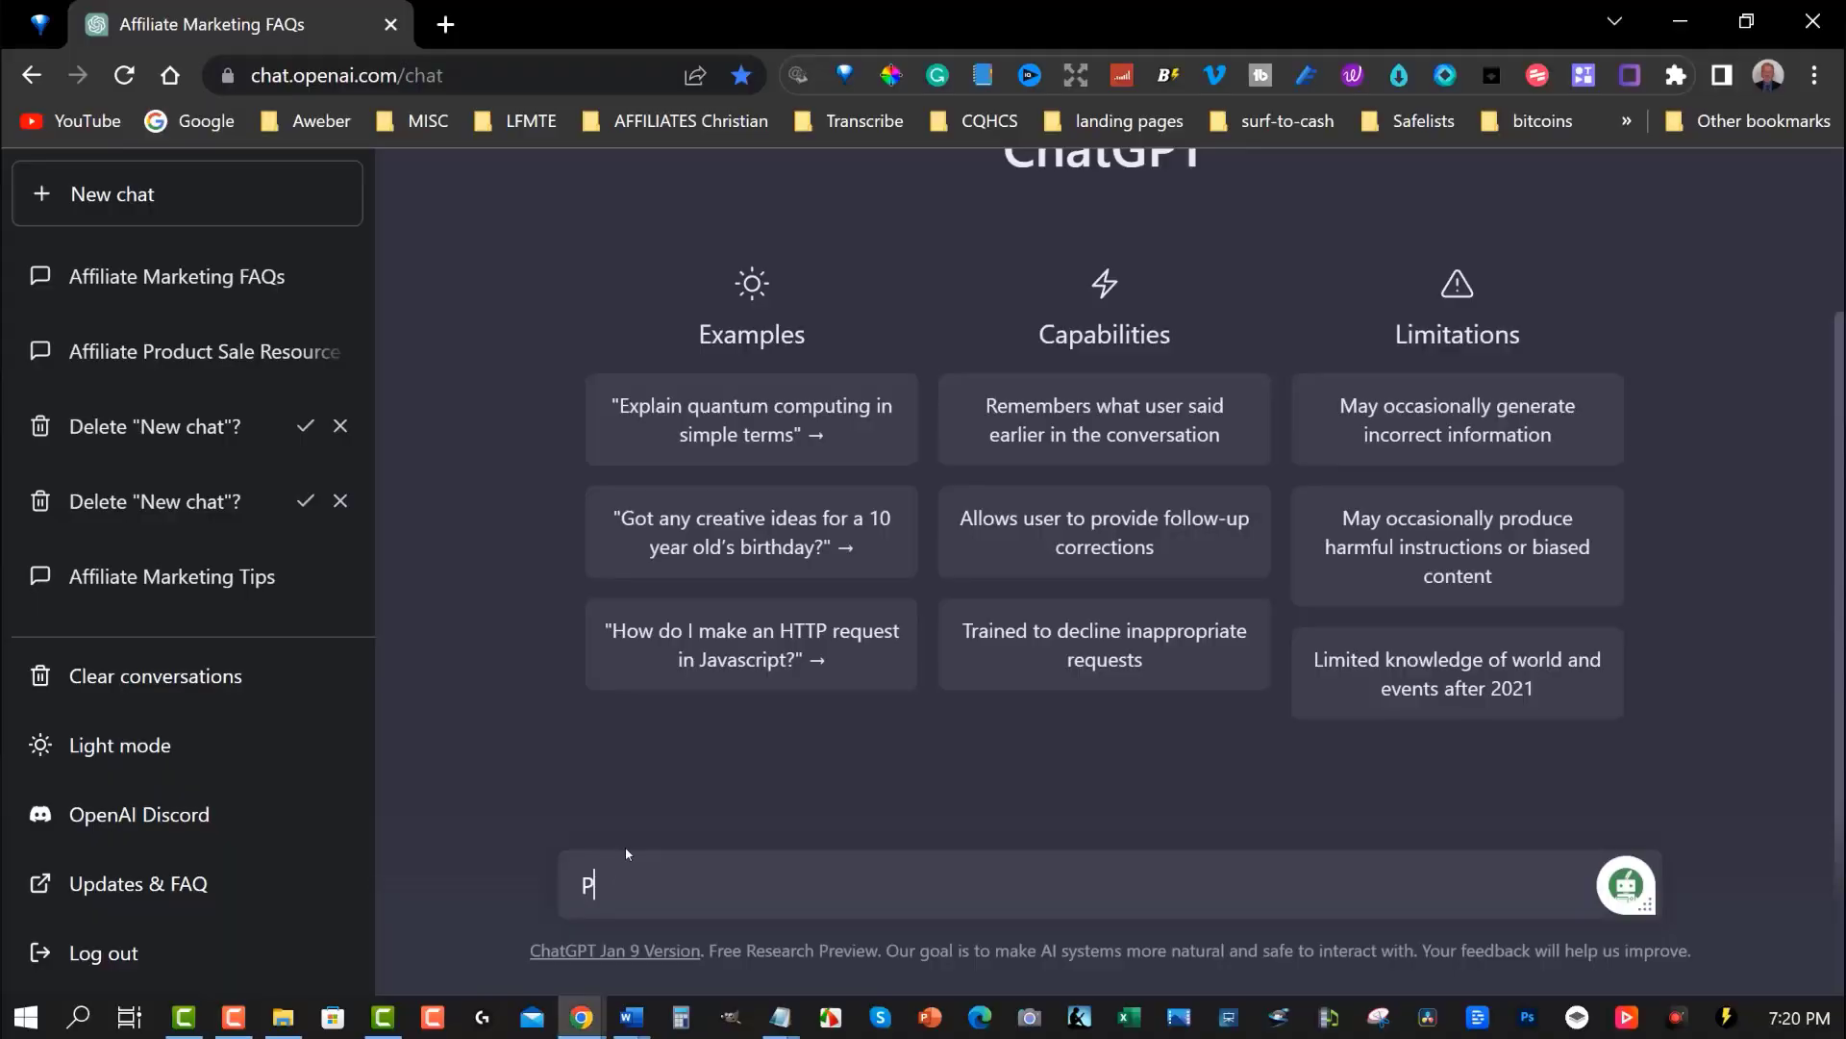
# Send 'Proofread this content and fix errors' with the pasted product-launch passage
pyautogui.write('roofread ')
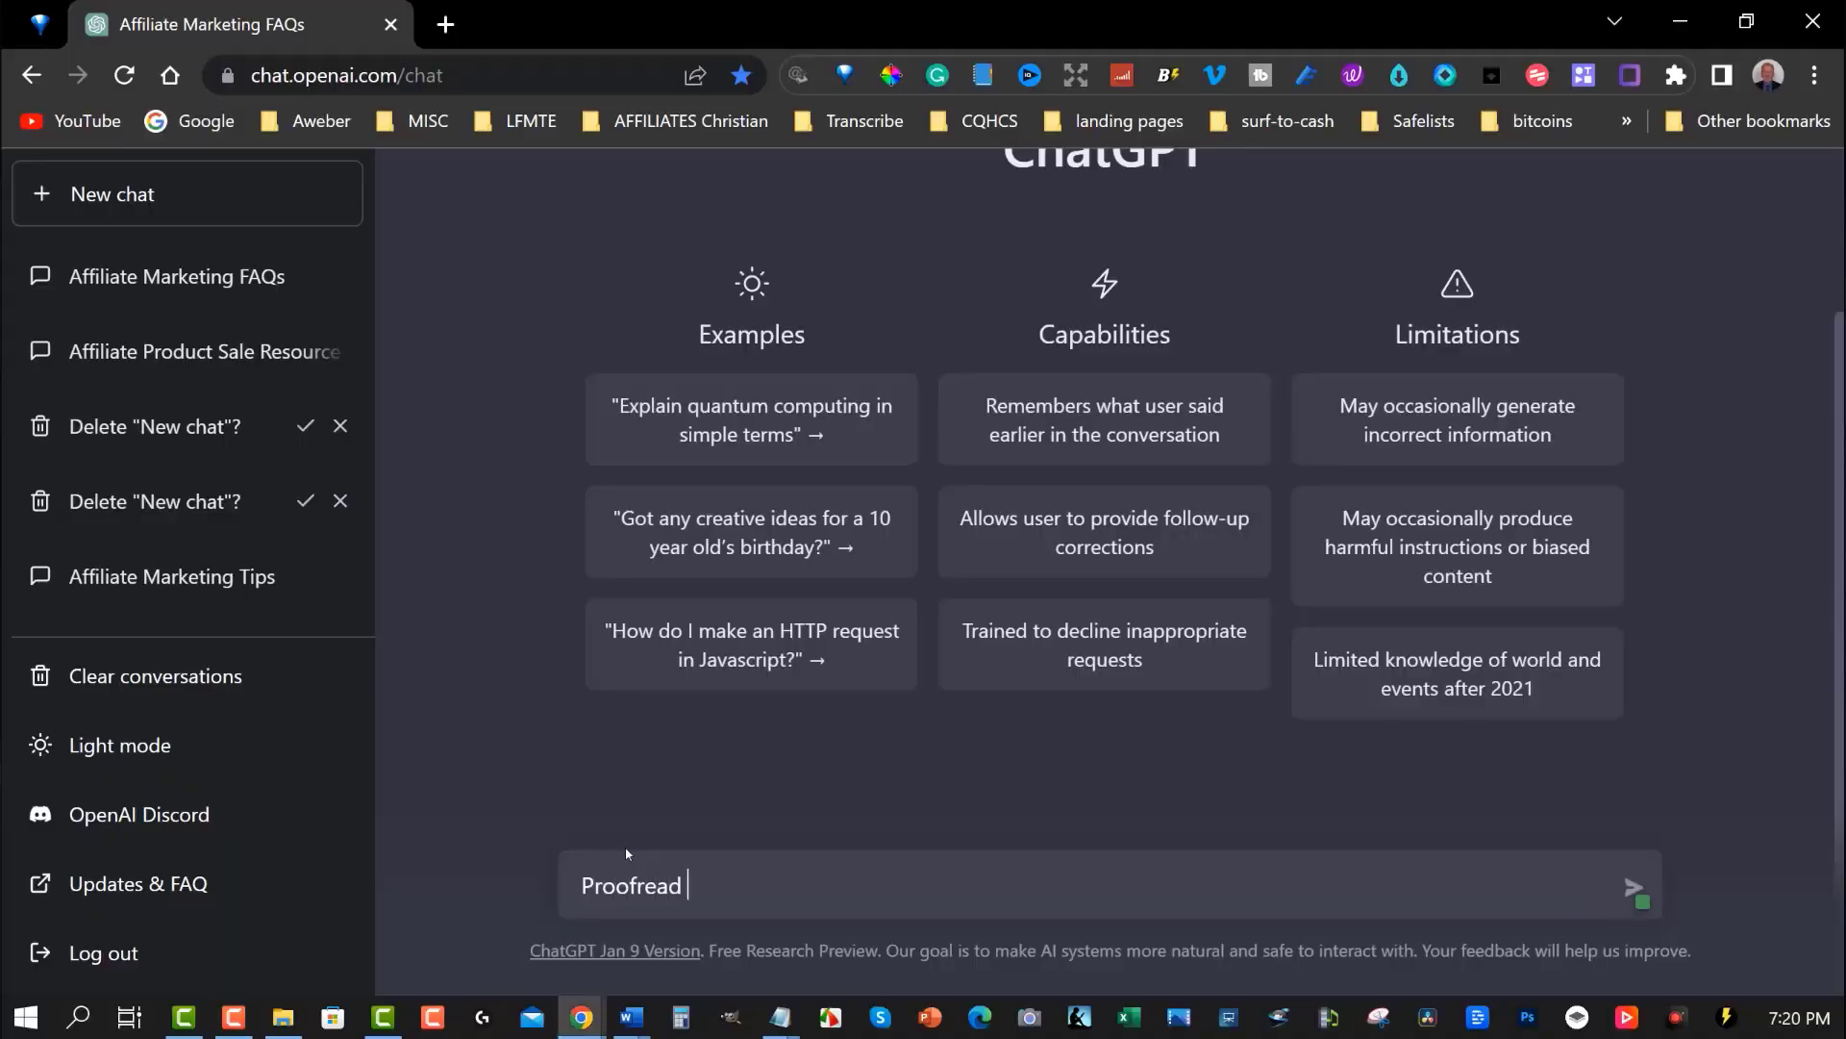
pyautogui.write('this content and fix errors')
pyautogui.hotkey('ctrl', 'v')
pyautogui.press('Return')
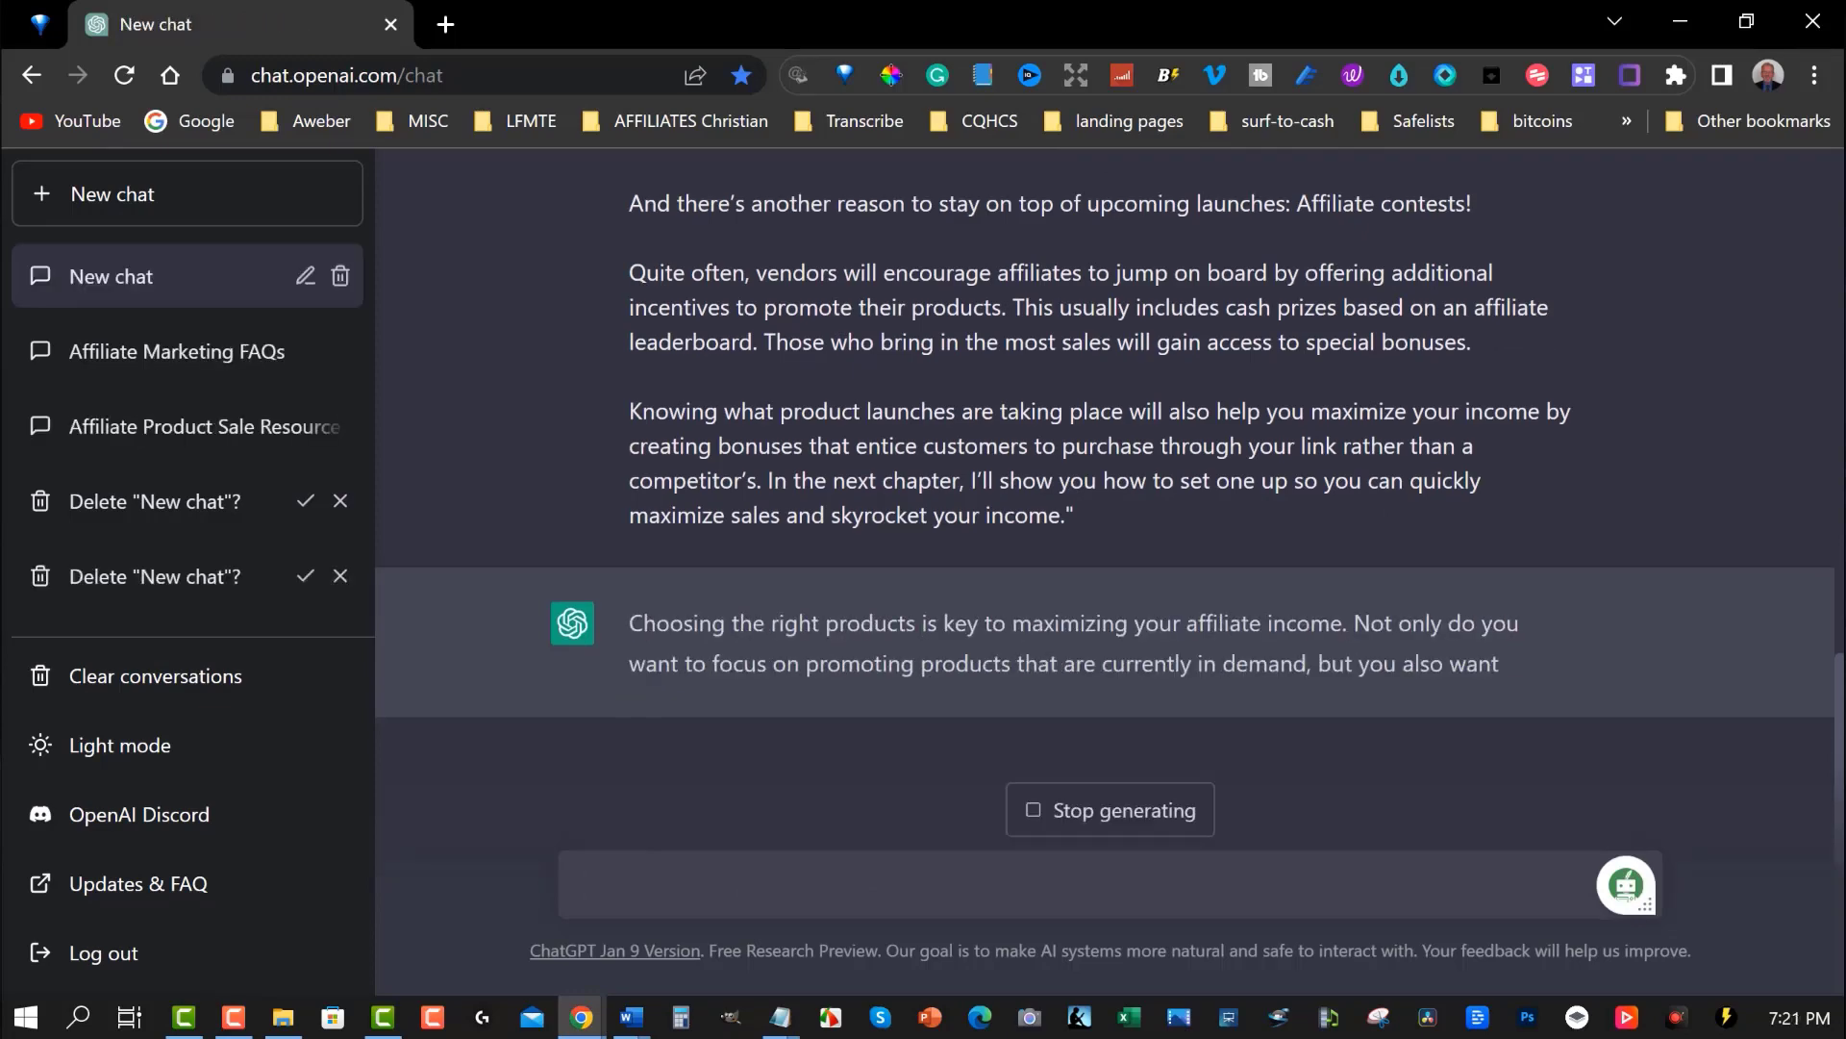